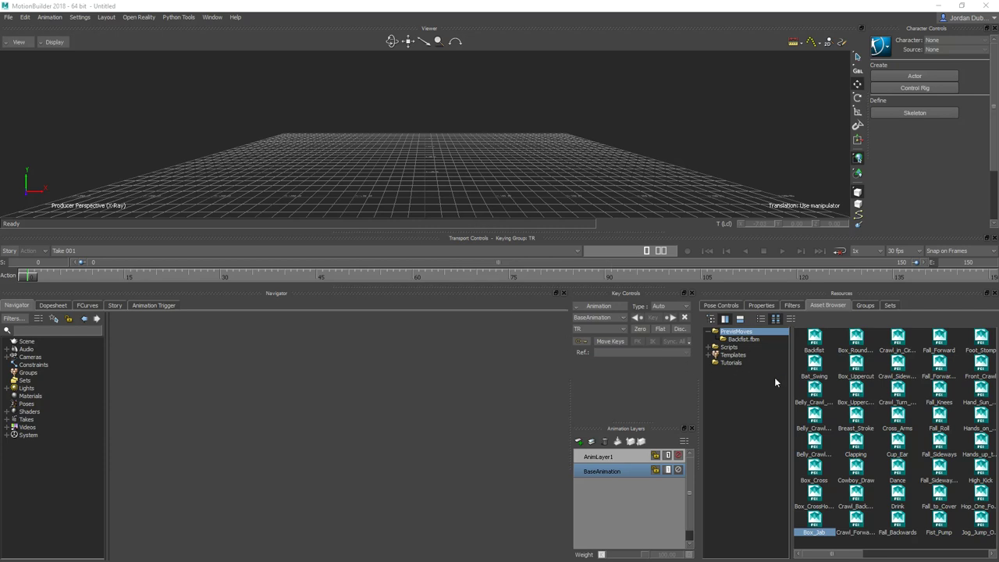
- Look through the Tutorials and PrevisMoves asset folders and check the options for adding a favorite path
left_click(709, 332)
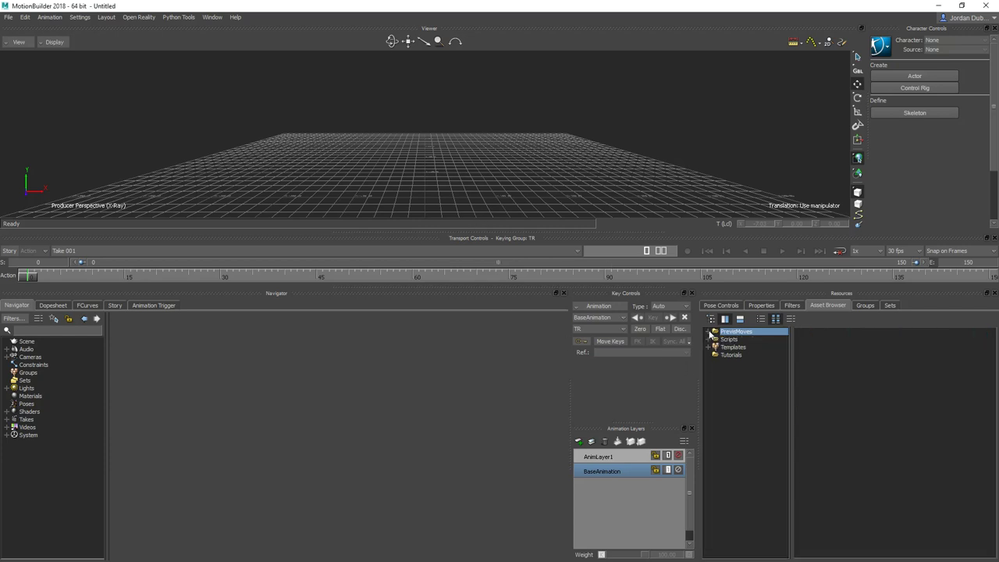
left_click(726, 357)
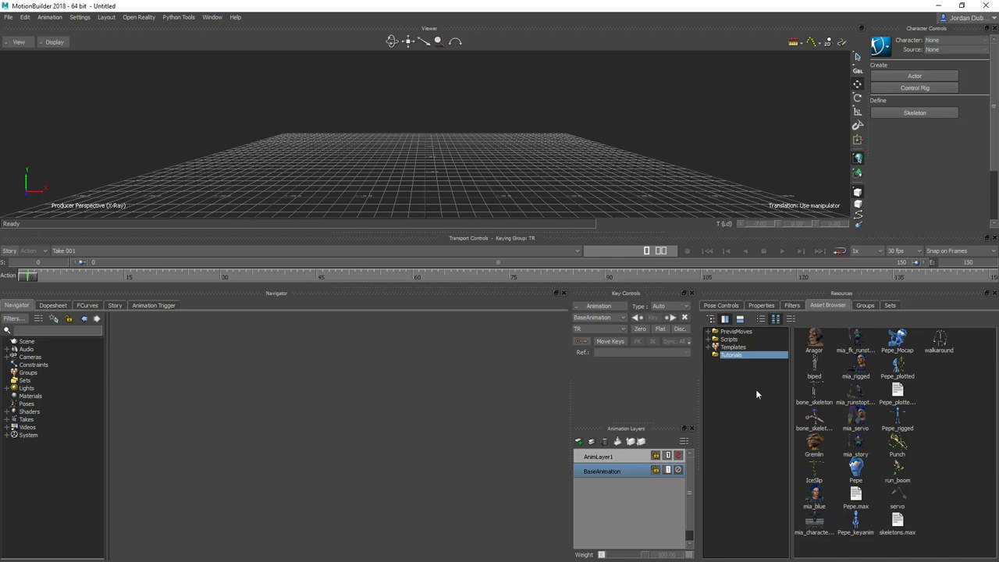
left_click(707, 331)
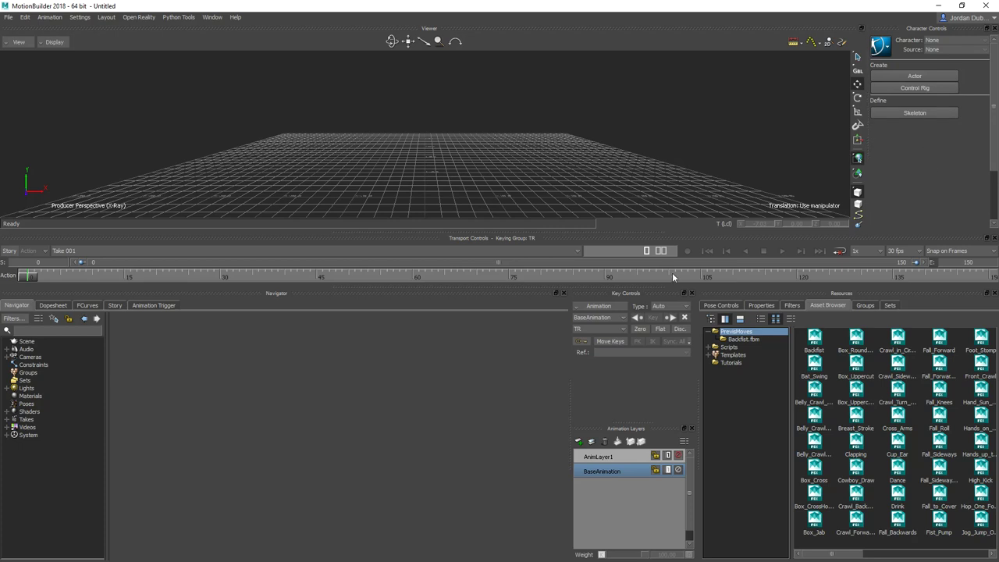
left_click(708, 333)
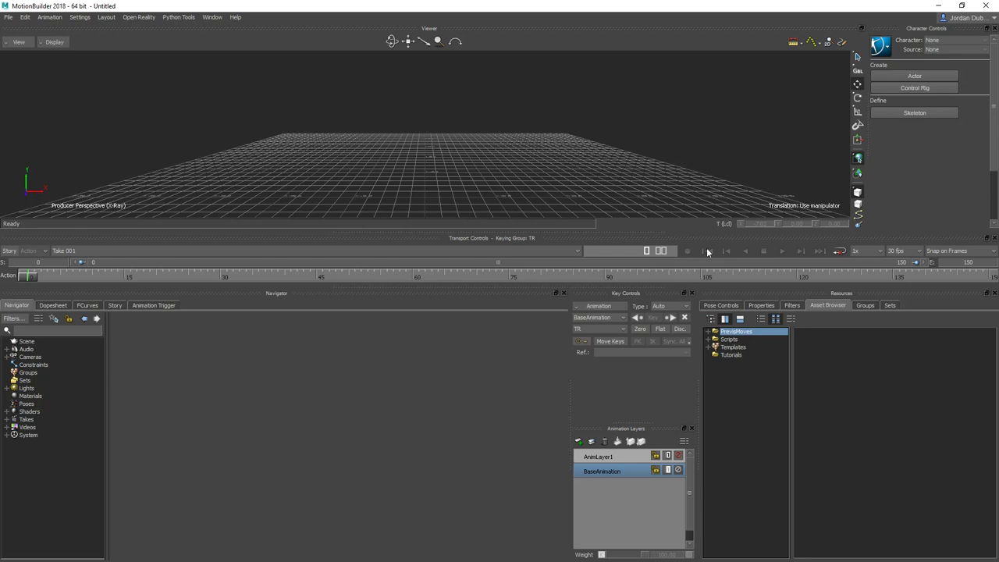
right_click(724, 377)
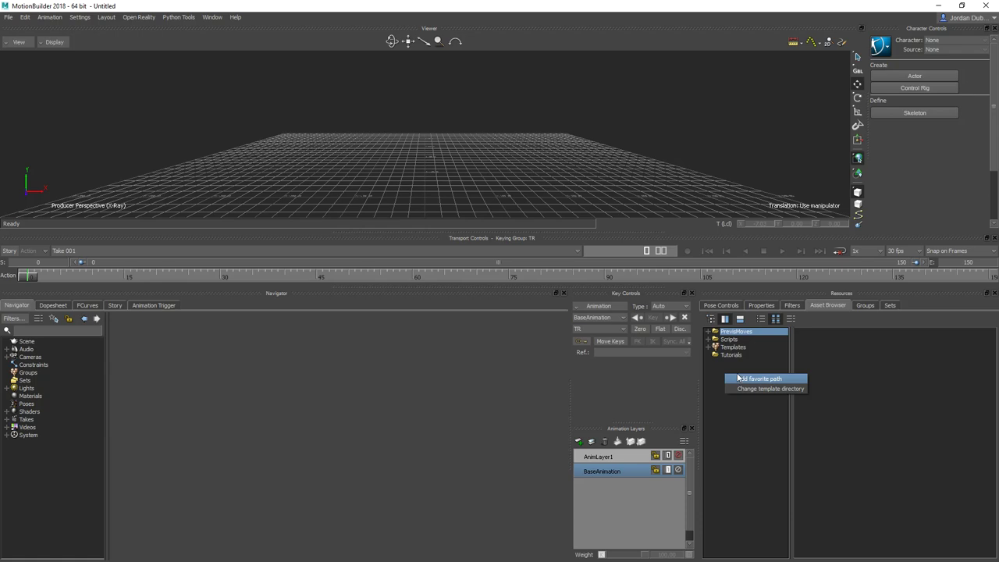
left_click(732, 366)
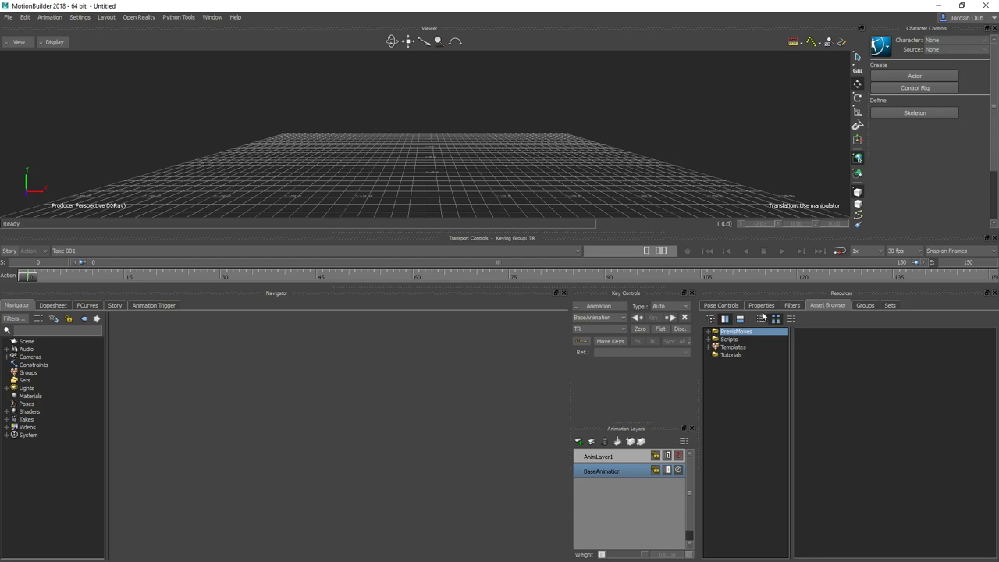
- Bring the Box_Jab clip from the PrevisMoves folder into the viewer and bring up its FBX open options
left_click(709, 333)
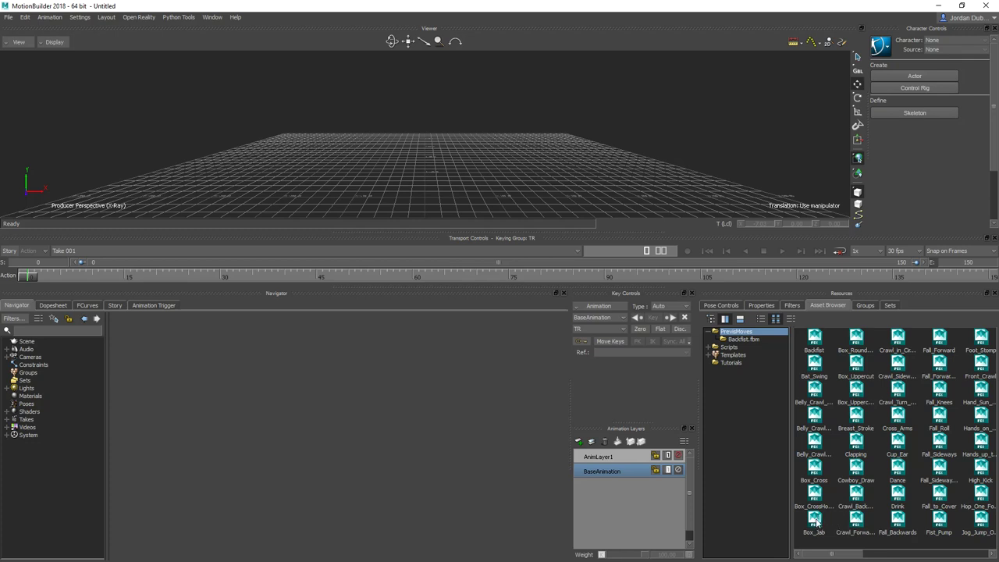
left_click_drag(817, 526, 441, 109)
mouse_move(479, 106)
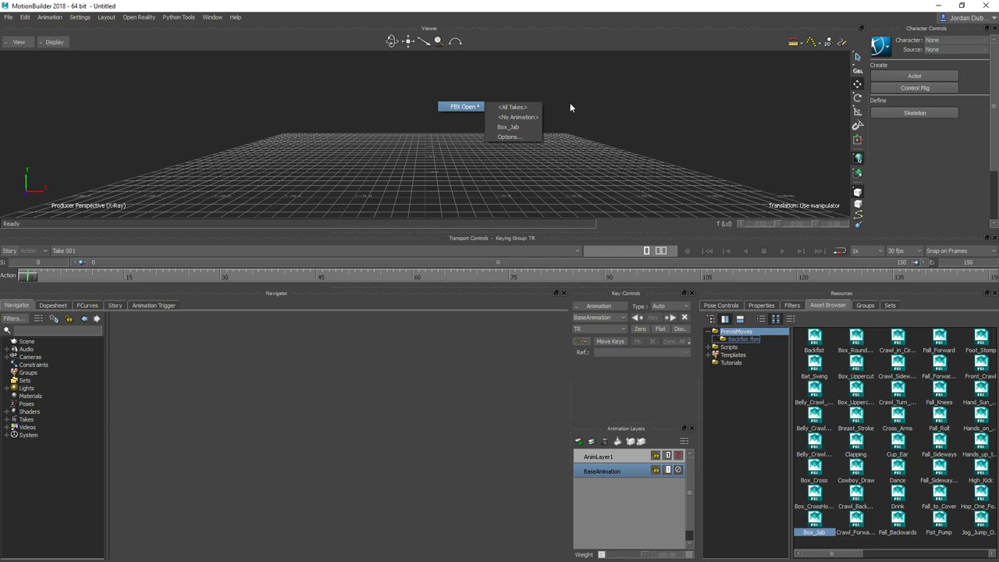
left_click(510, 137)
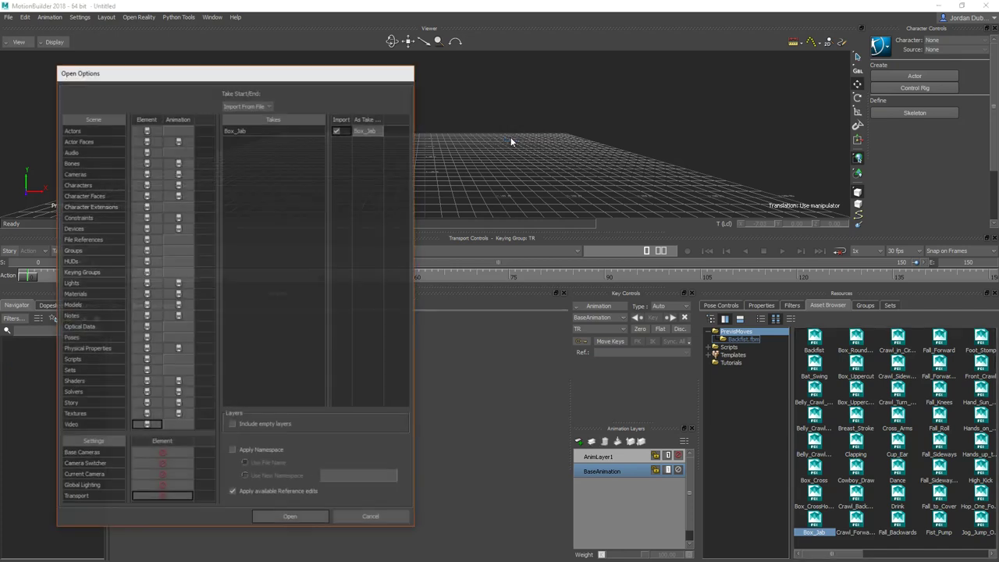
left_click_drag(170, 74, 284, 41)
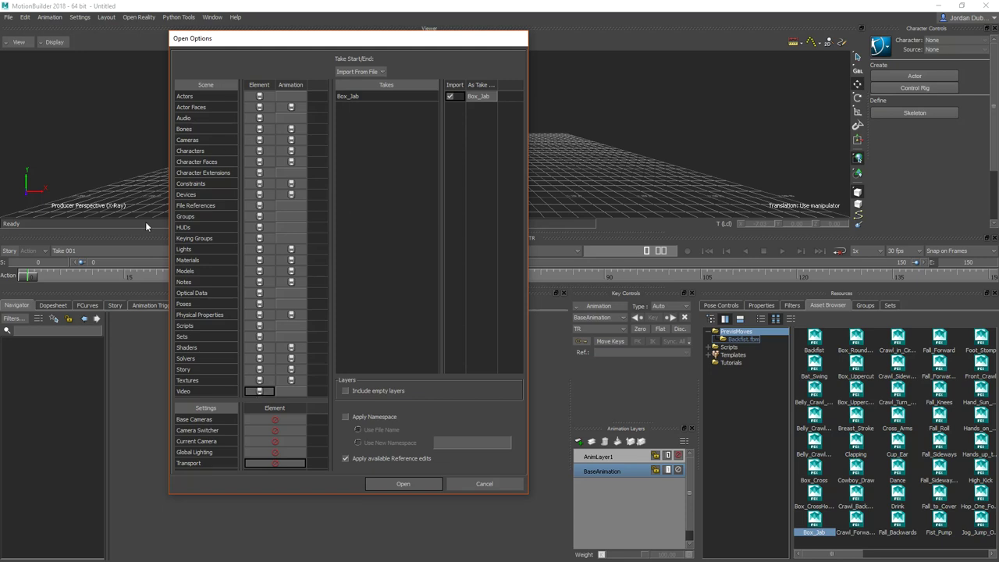
- Exclude the elements and animation of Characters, Models and Lights, and open the Box_Jab file
left_click(262, 152)
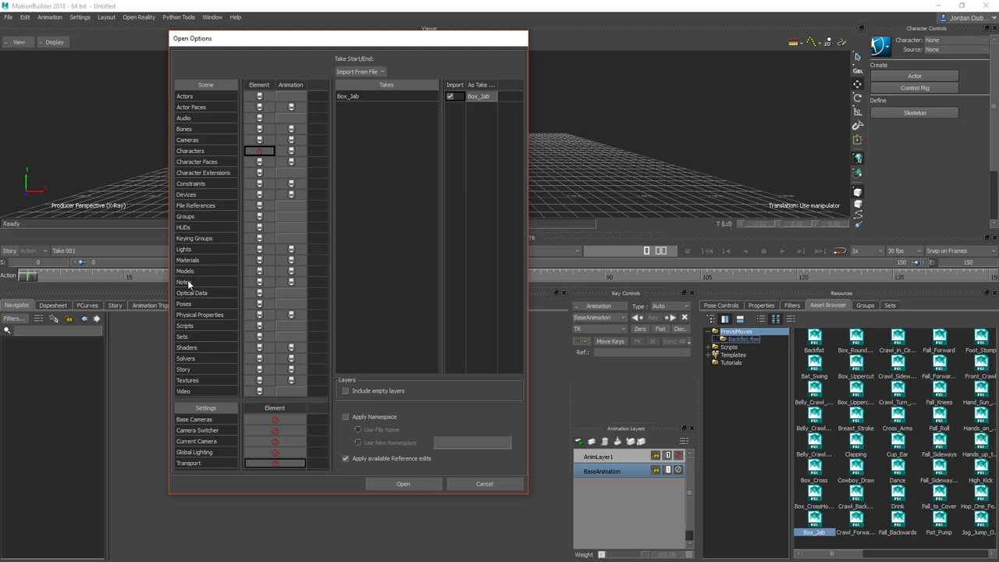
left_click(259, 271)
left_click(290, 272)
left_click(291, 152)
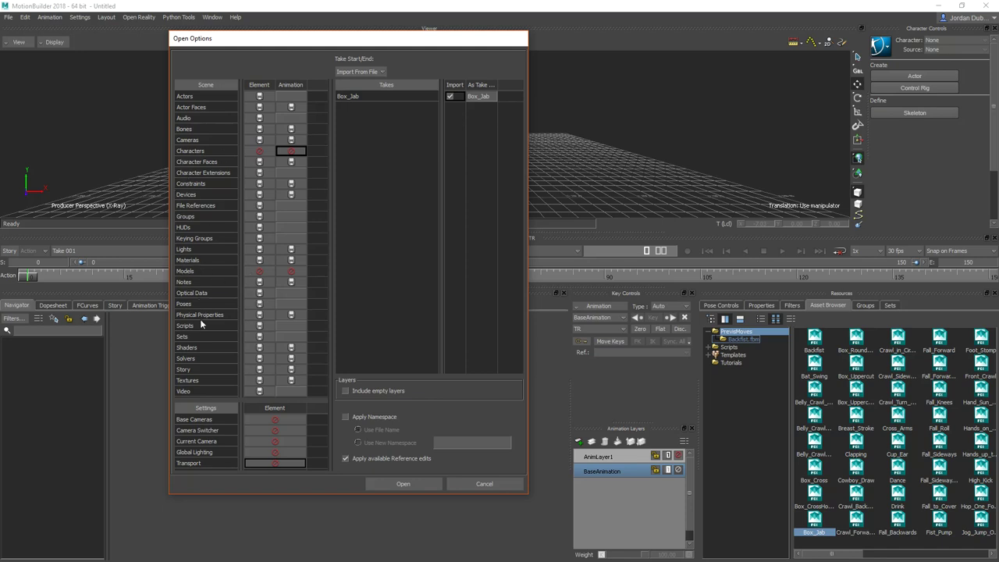
left_click(259, 250)
left_click(291, 250)
left_click(418, 484)
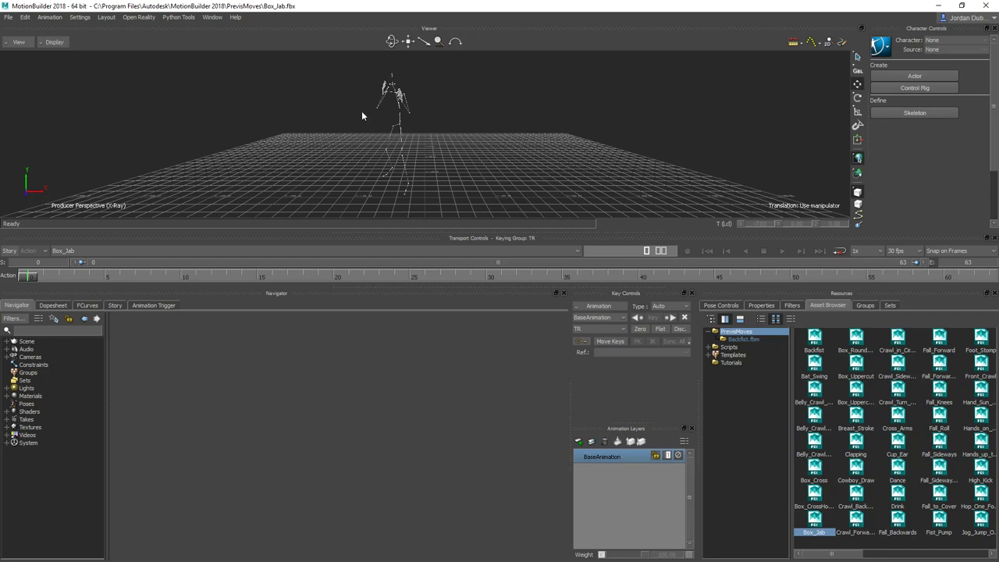
- Select the entire Hips branch of the skeleton and zero its rotation to put it in a T-pose
mouse_move(28, 277)
left_mouse_down()
mouse_move(886, 281)
mouse_move(179, 276)
mouse_move(854, 282)
mouse_move(987, 306)
mouse_move(28, 279)
left_mouse_up()
left_click(7, 341)
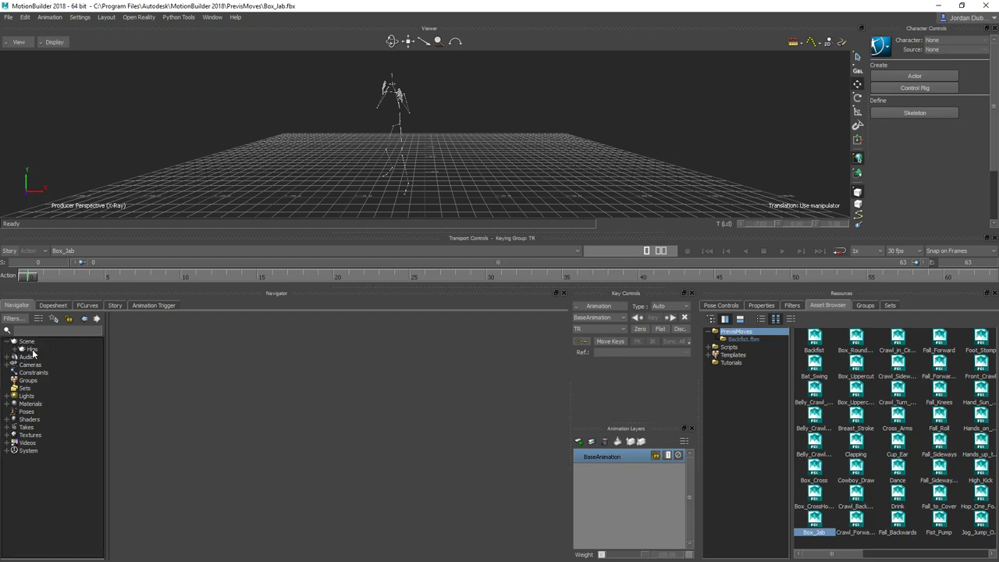
left_click(31, 351)
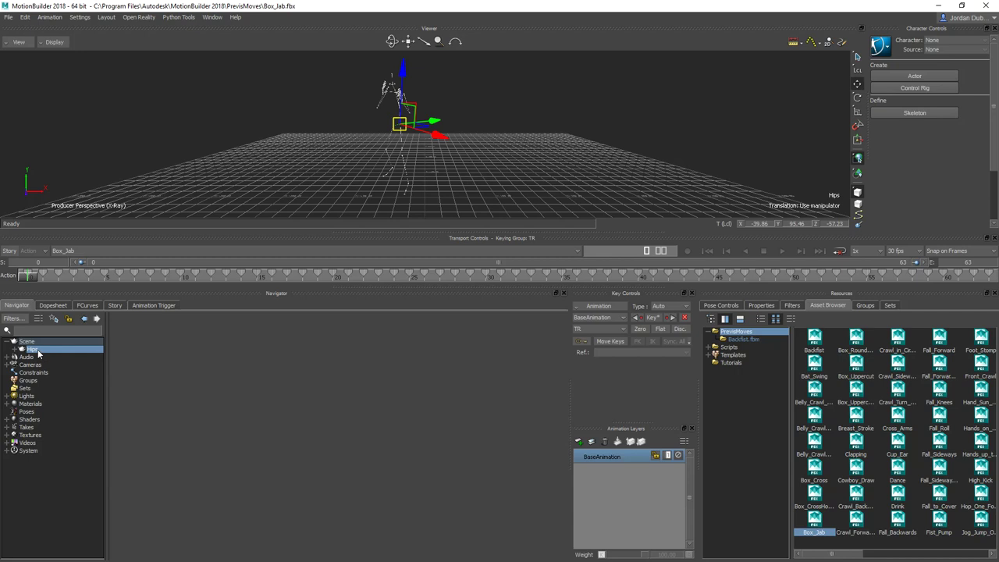
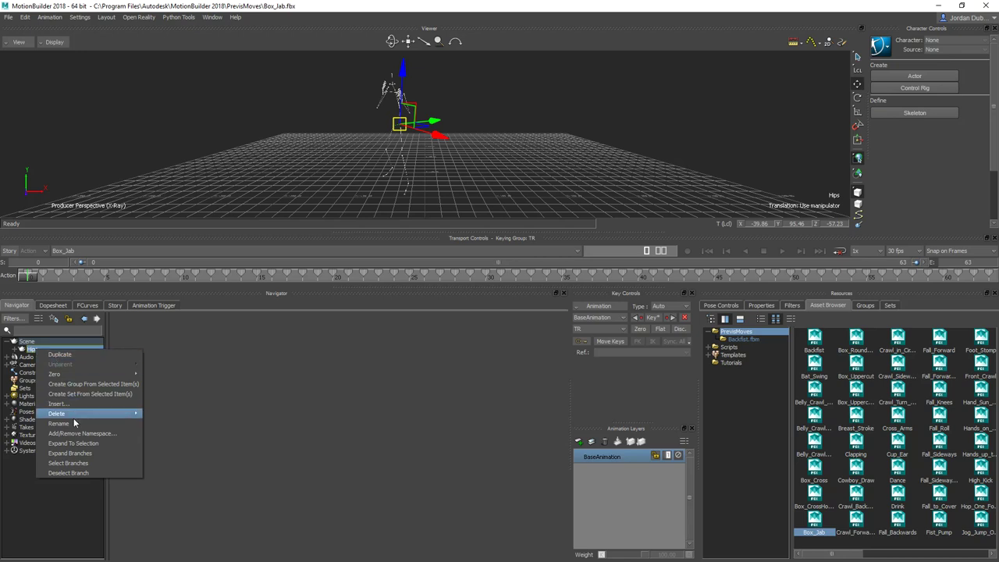
left_click(75, 463)
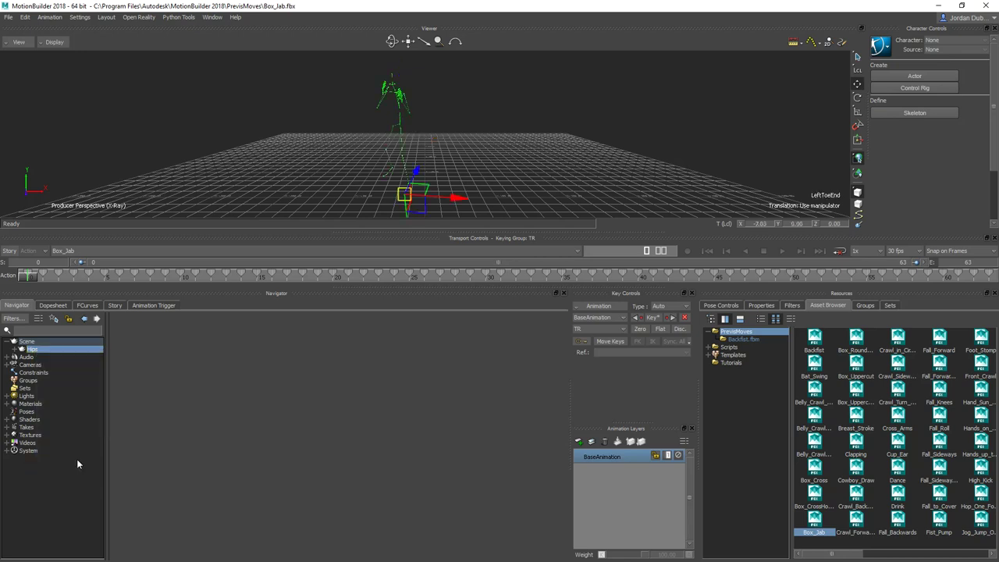
left_click(14, 349)
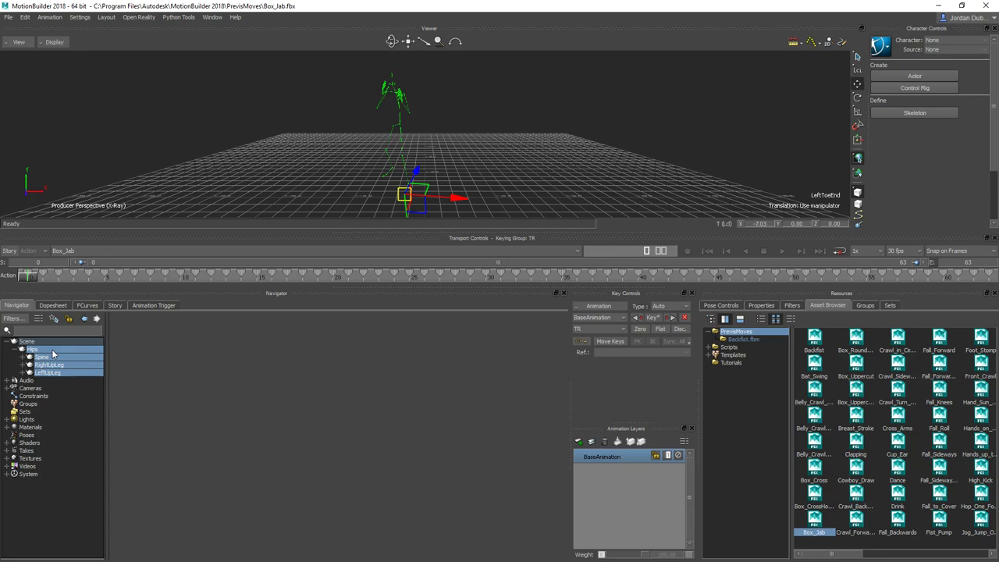
right_click(52, 349)
mouse_move(77, 376)
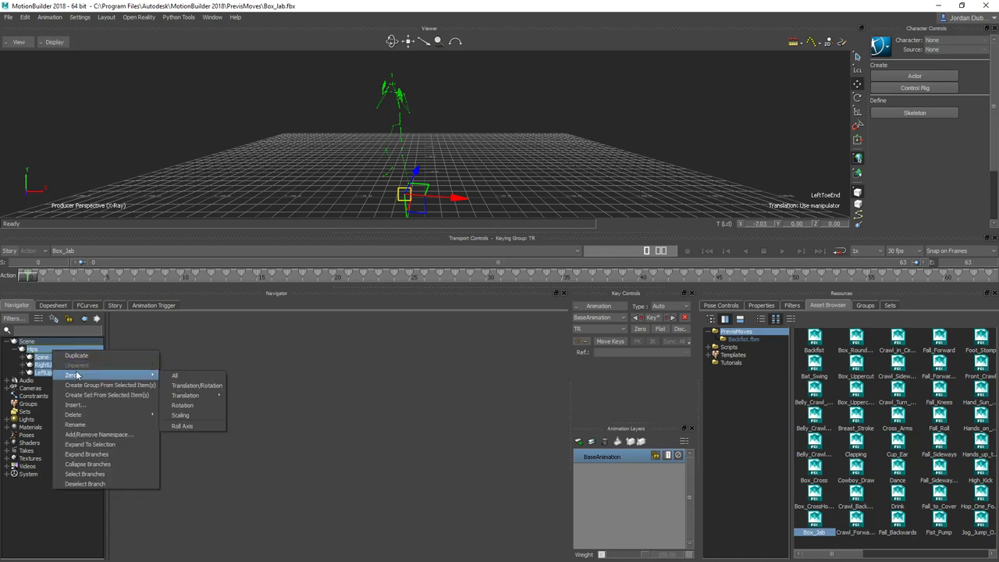
left_click(210, 405)
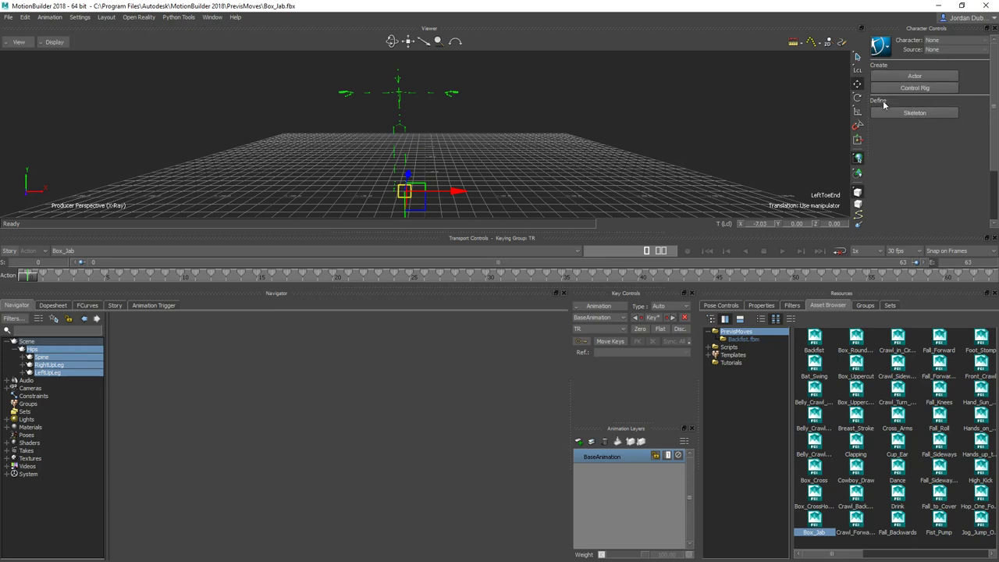
- Create a new character definition for the skeleton
left_click(880, 45)
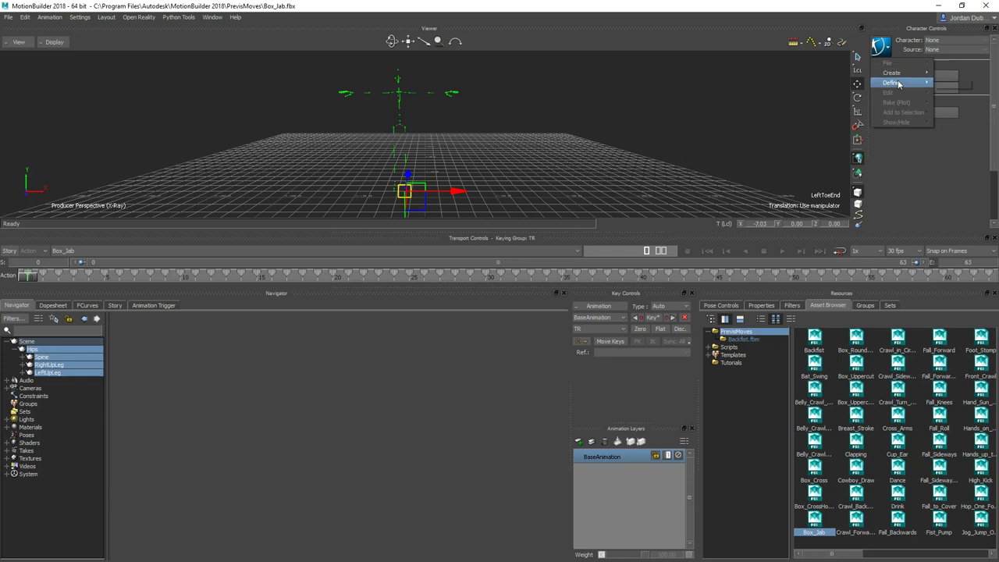
left_click(968, 154)
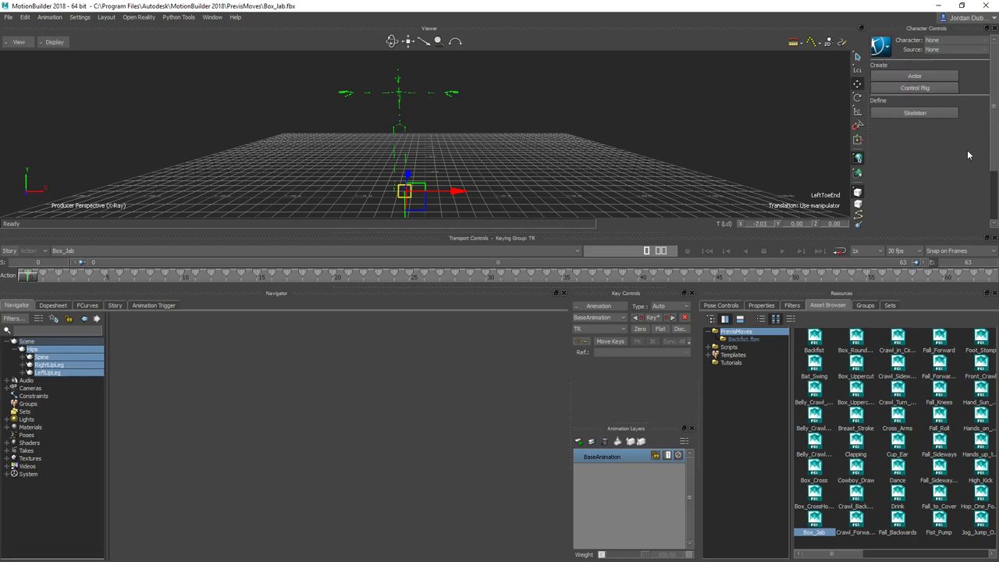
left_click(901, 113)
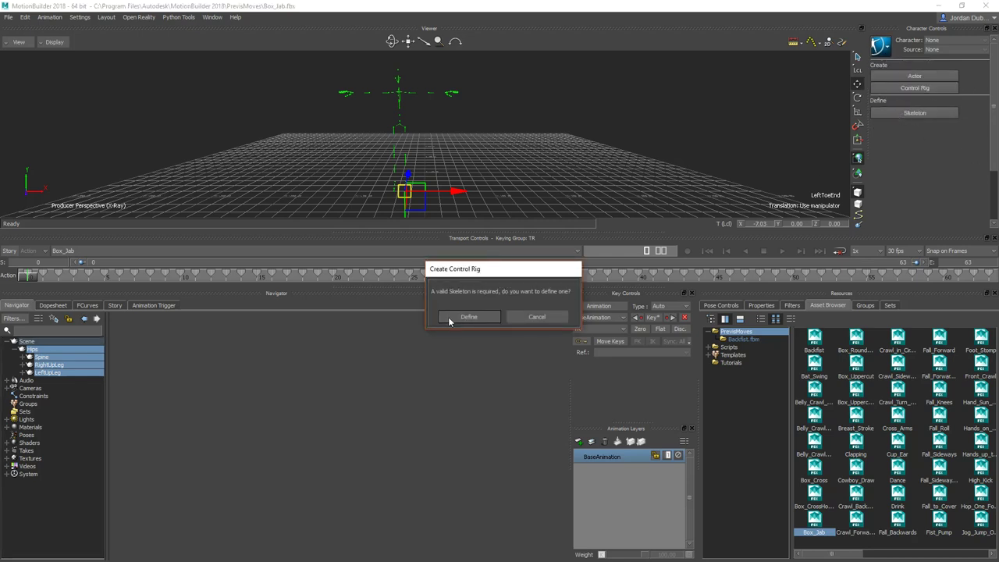
left_click(462, 316)
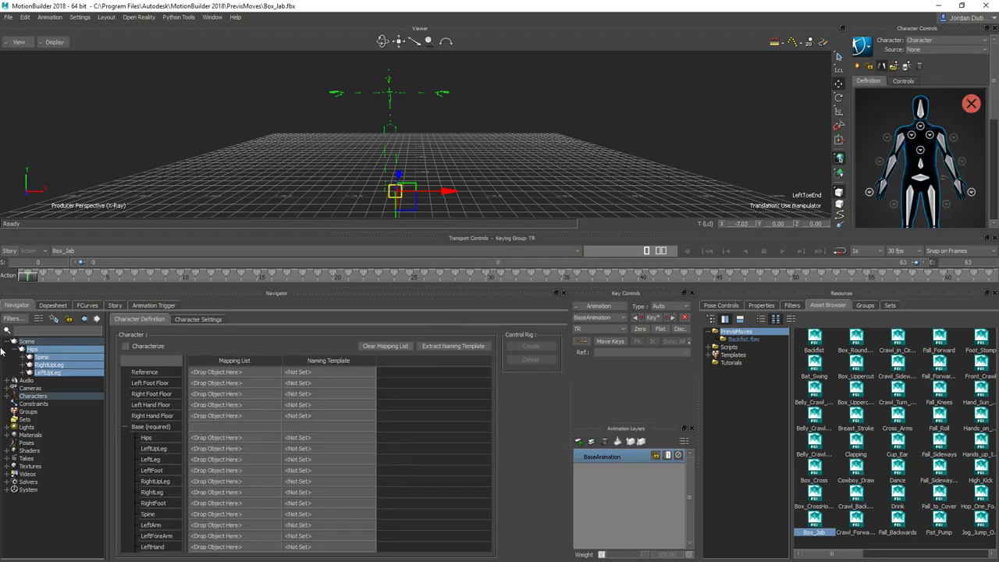
- Select the whole Hips branch and assign it to the Hips slot of the character's mapping list
right_click(42, 352)
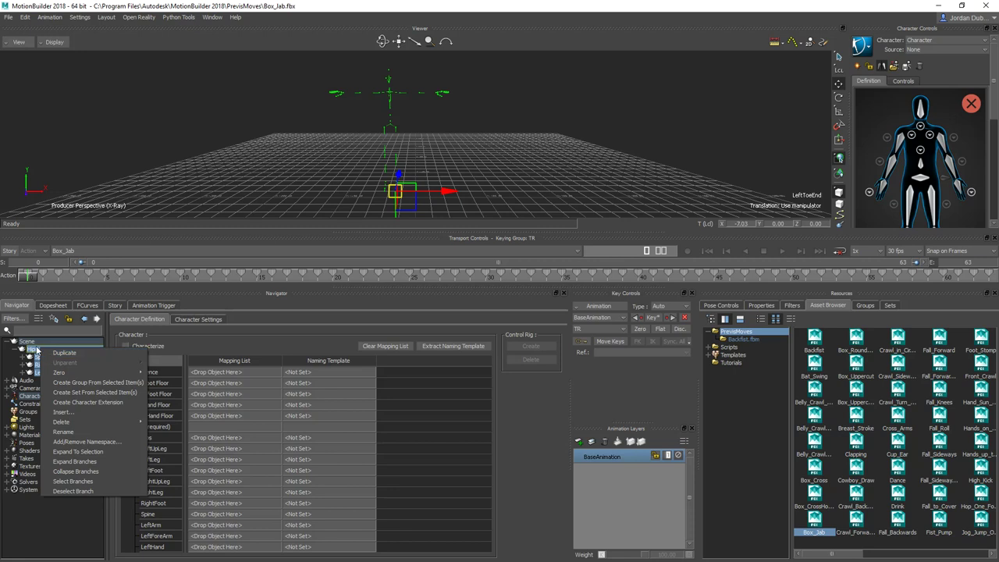
left_click(30, 349)
right_click(30, 349)
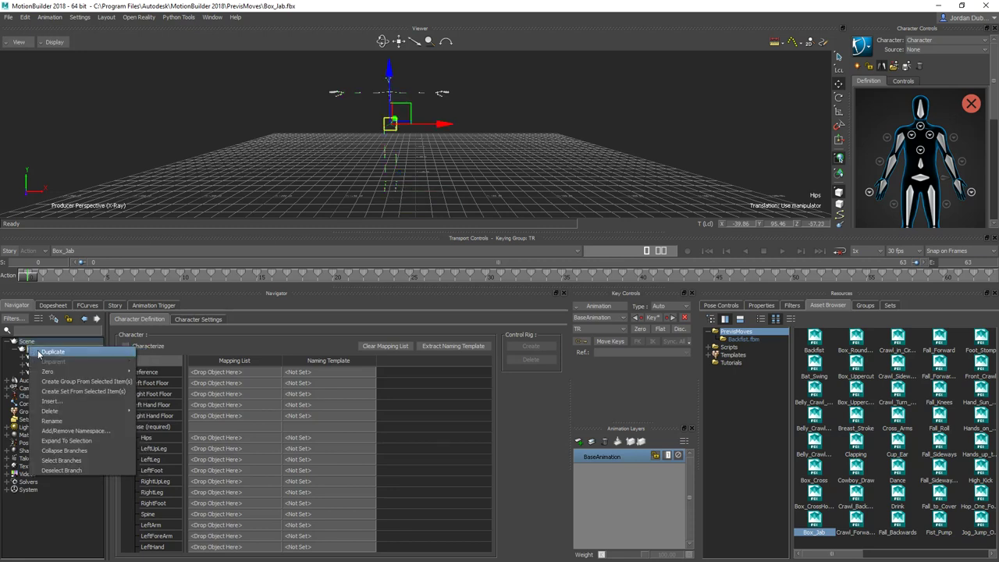
left_click(55, 461)
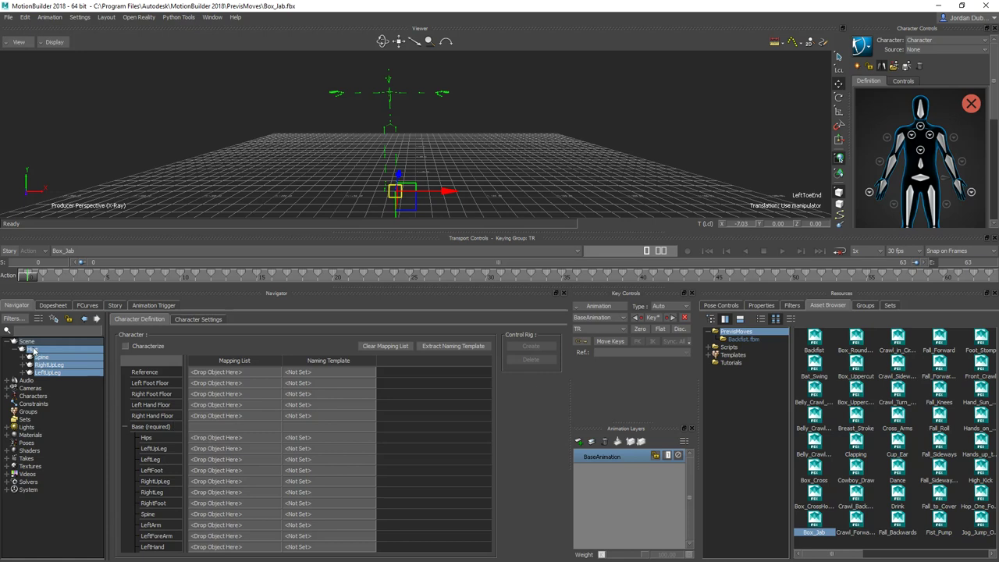
left_click_drag(33, 349, 232, 436)
scroll(223, 437, "down", 2)
scroll(227, 511, "up", 1)
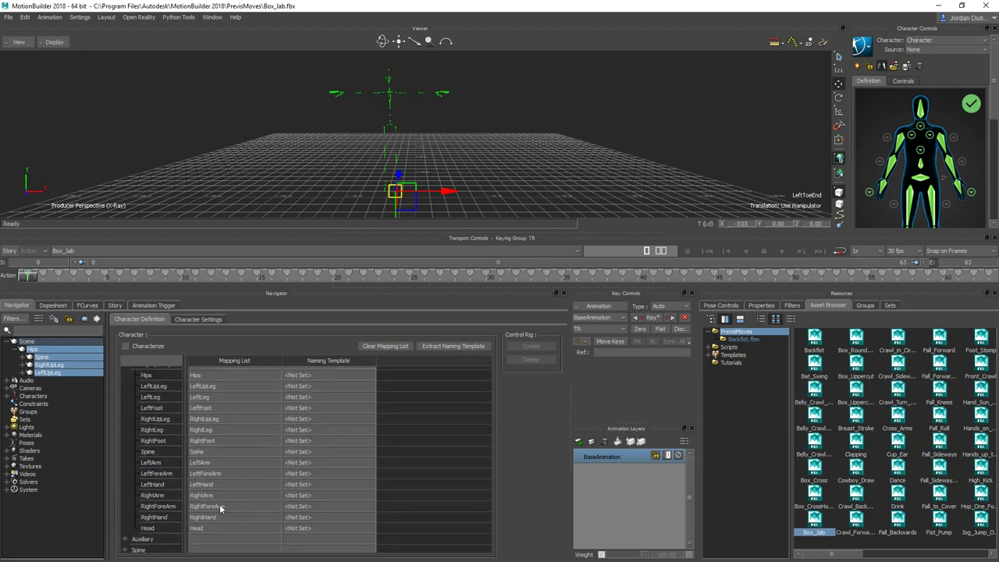
- Characterize the mapped skeleton as a biped and scrub the timeline to bring back its animated pose
left_click(125, 346)
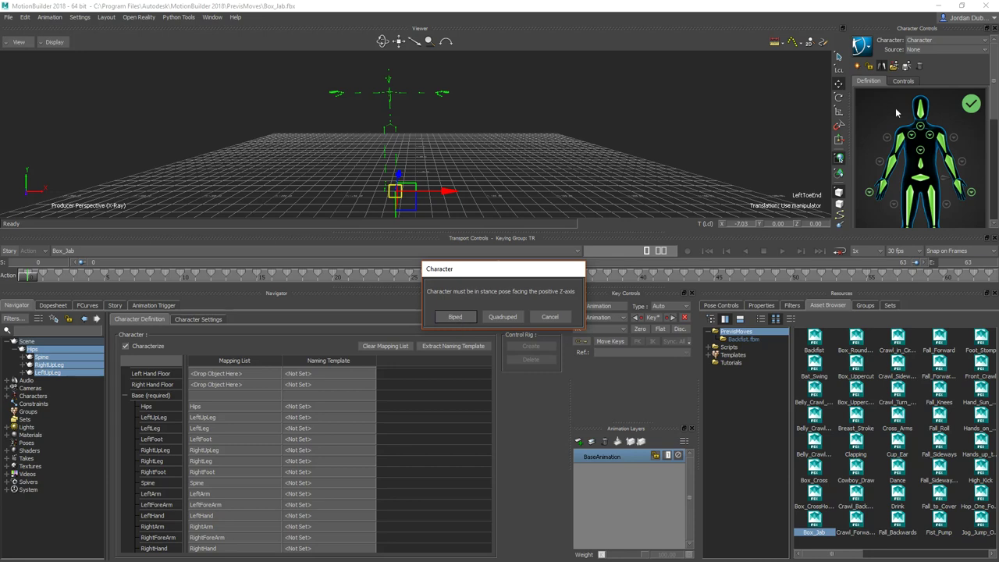
left_click(456, 318)
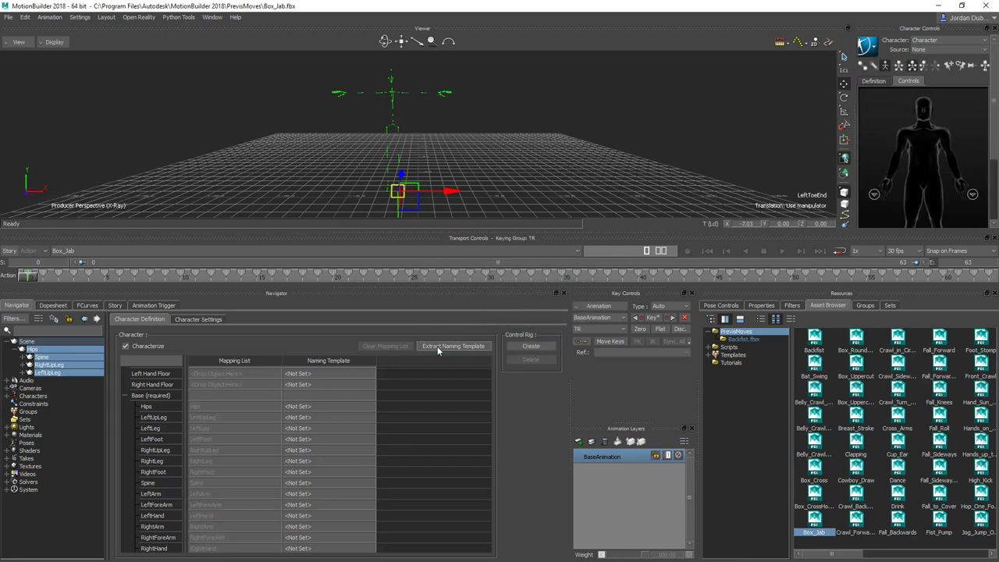
mouse_move(32, 278)
left_mouse_down()
mouse_move(140, 288)
mouse_move(50, 287)
left_mouse_up()
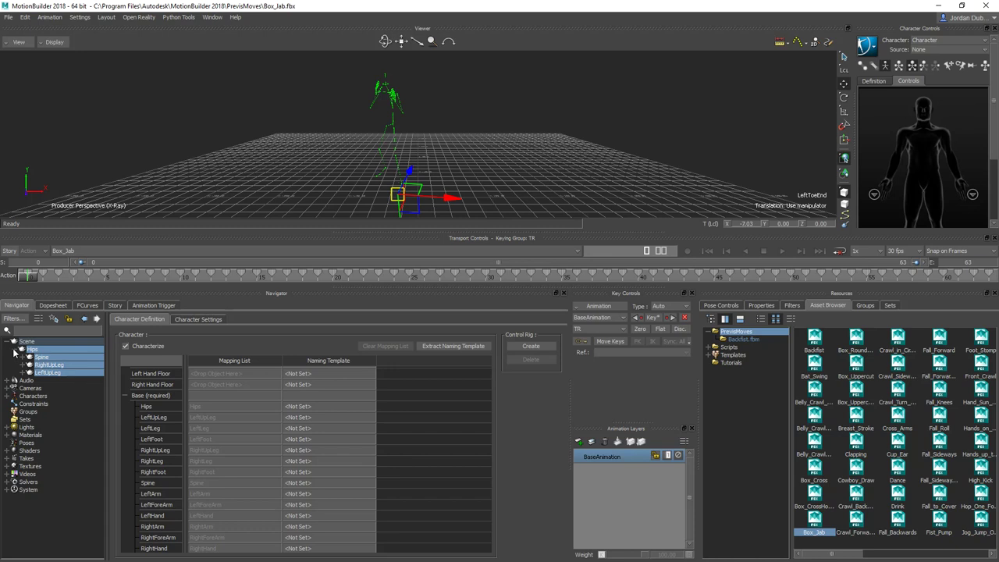
- Rename the new character as PunchAnimation
left_click(7, 395)
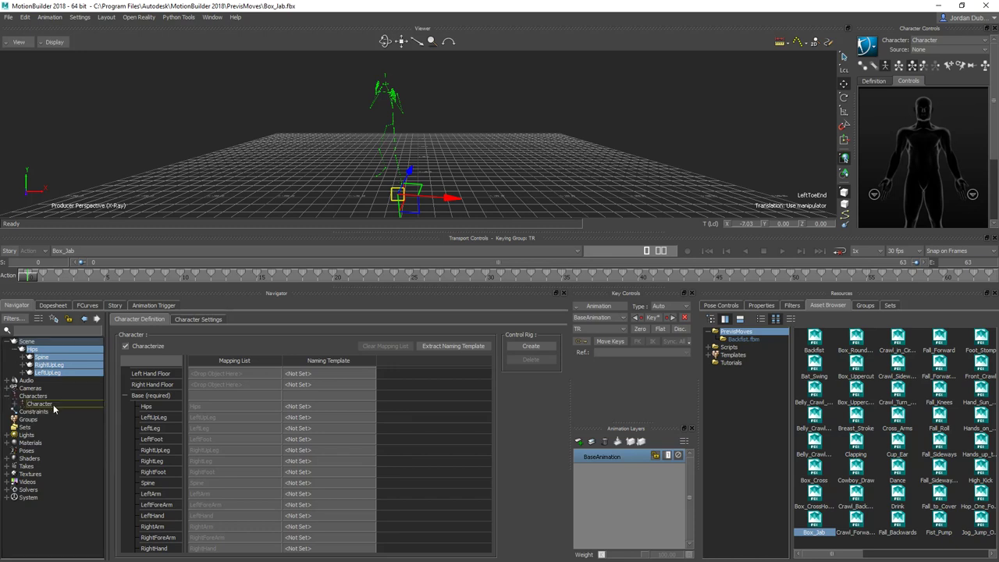
left_click(43, 404)
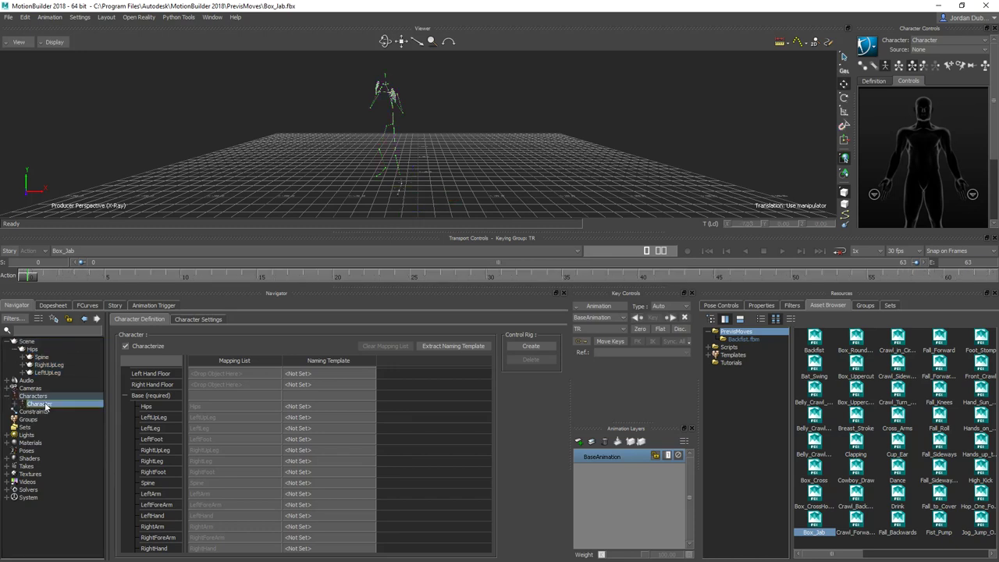
right_click(44, 404)
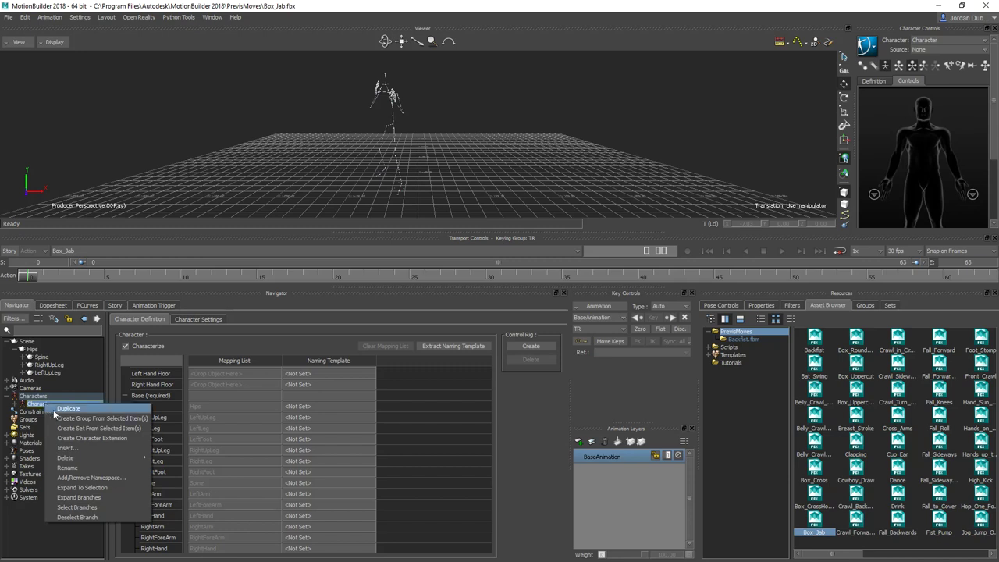
left_click(84, 469)
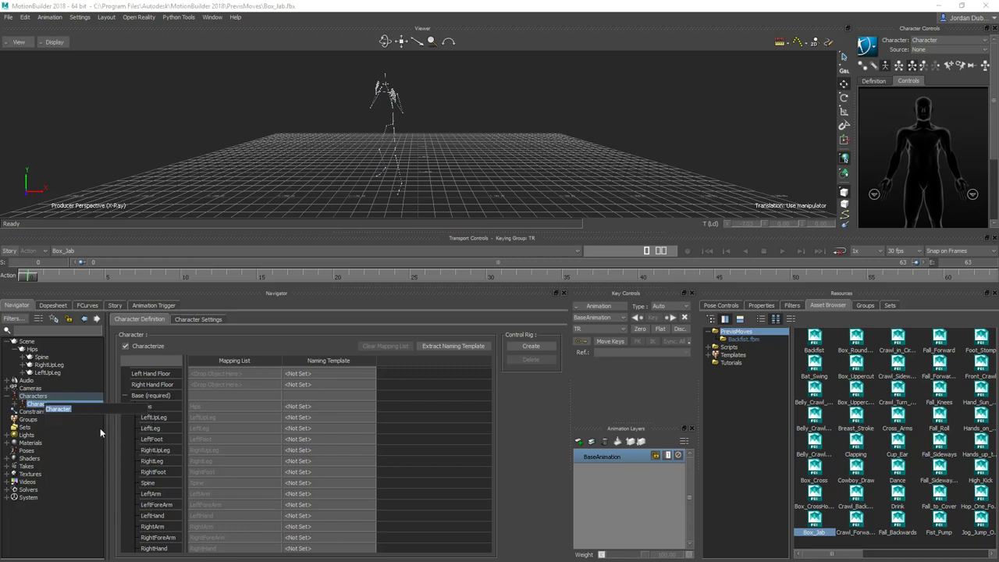
type("PunchAn")
key("Return")
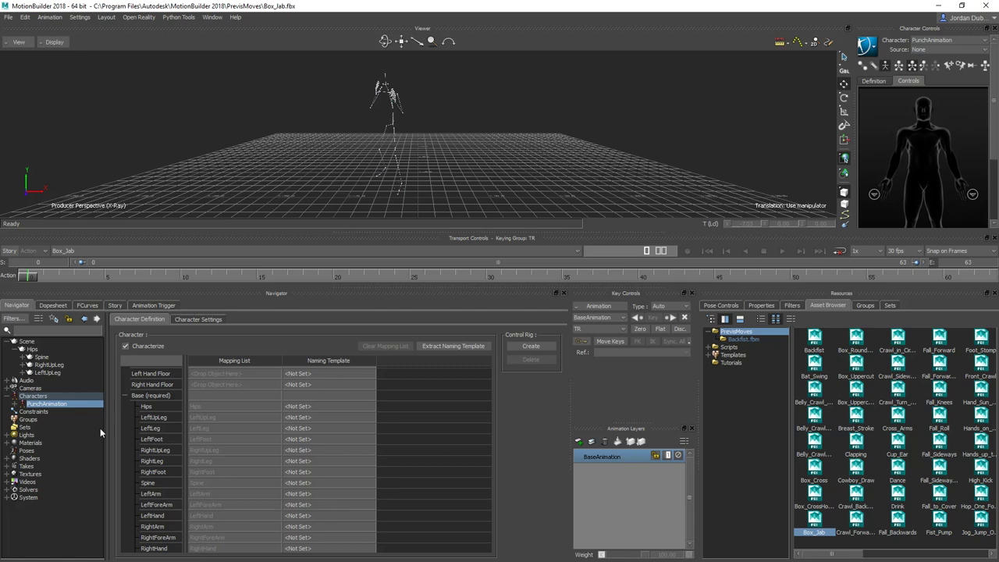
- Merge the Aragor model from the Tutorials assets into the scene with all its takes
left_click(731, 364)
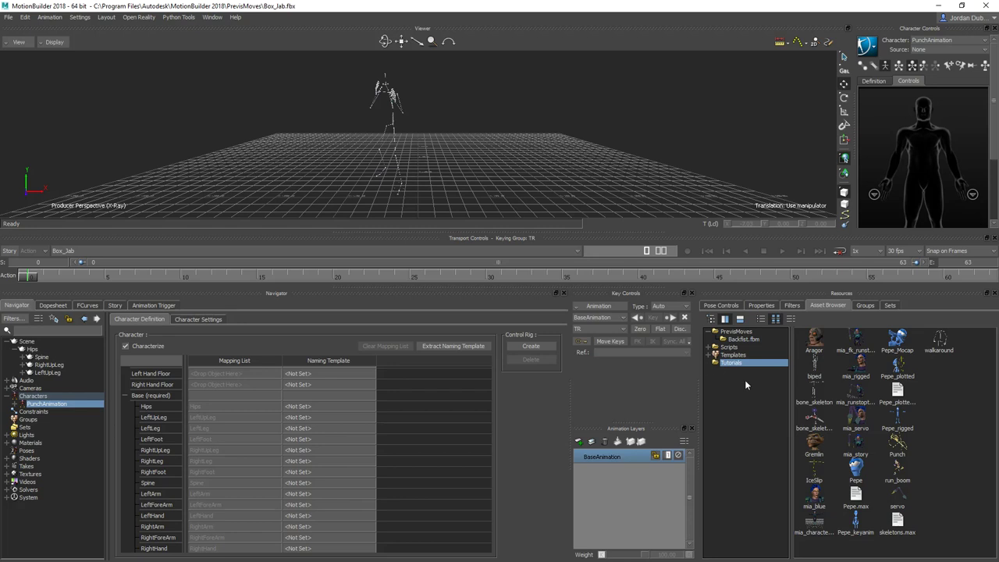
left_click_drag(814, 342, 429, 115)
mouse_move(449, 110)
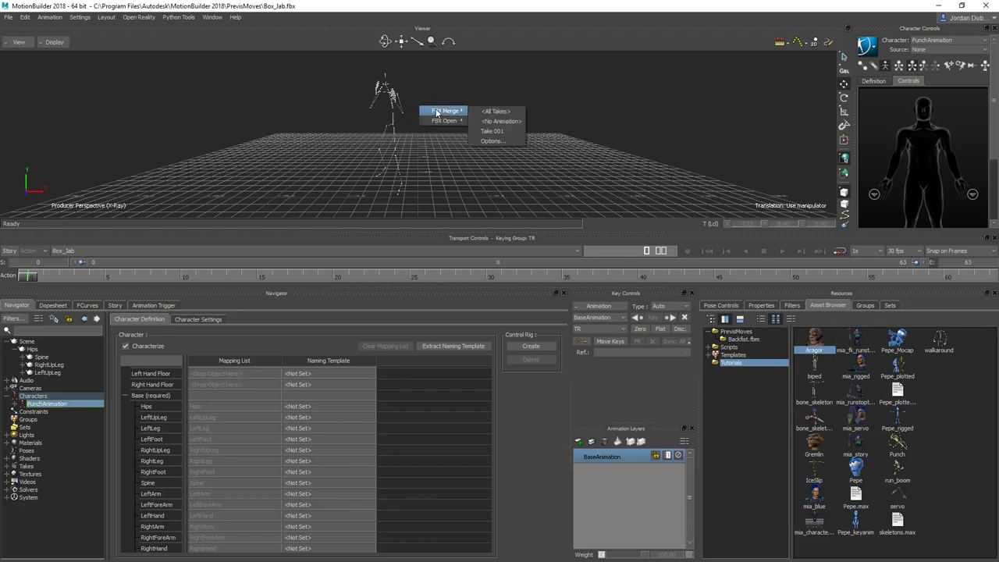
left_click(500, 112)
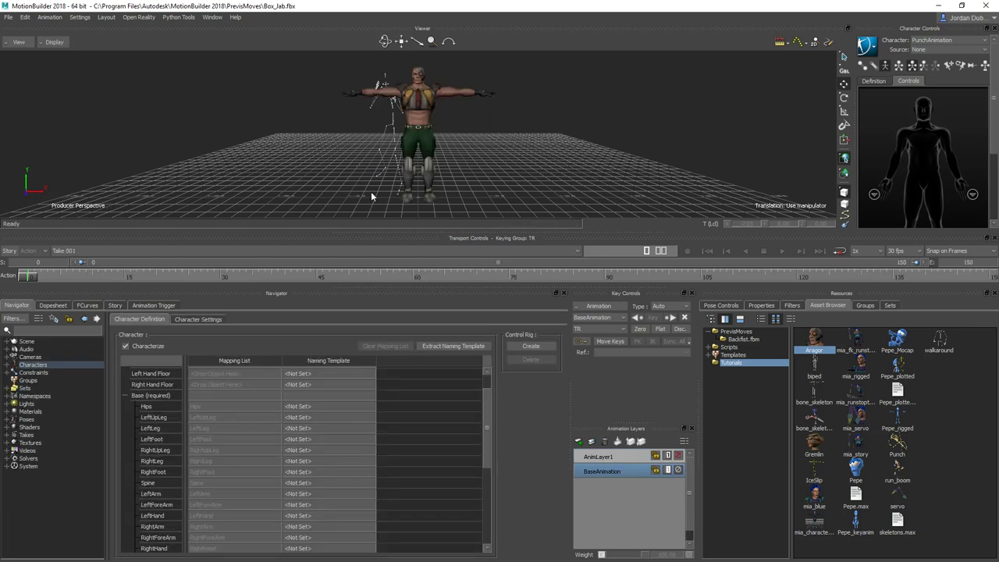
- Make Aragor the current character and set its source to PunchAnimation
left_click(953, 41)
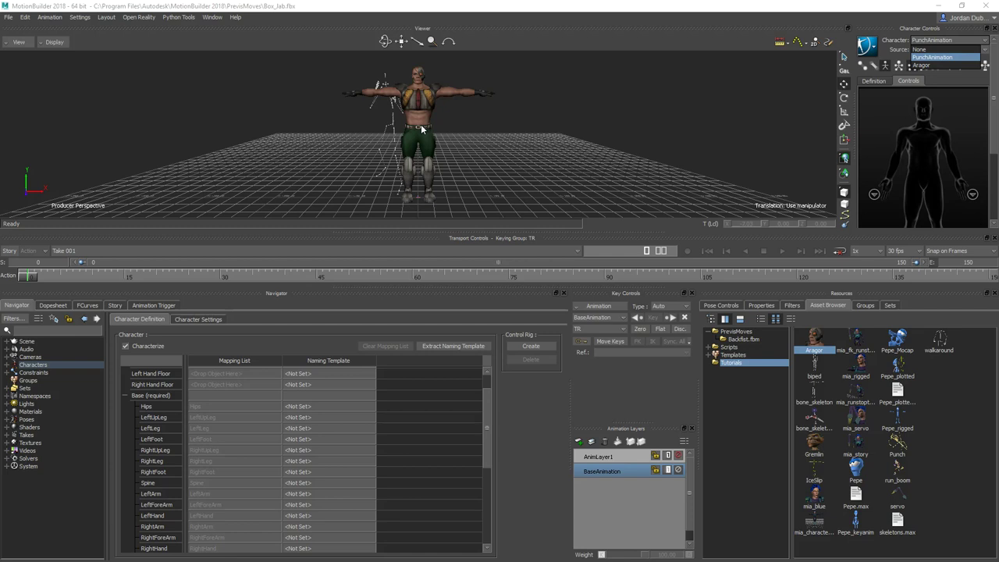
left_click(923, 65)
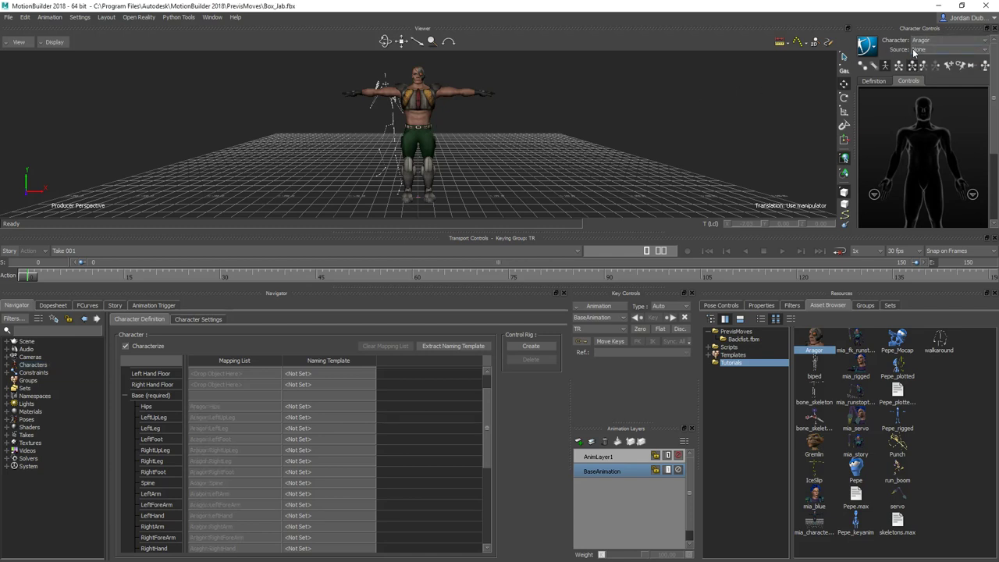
left_click(948, 50)
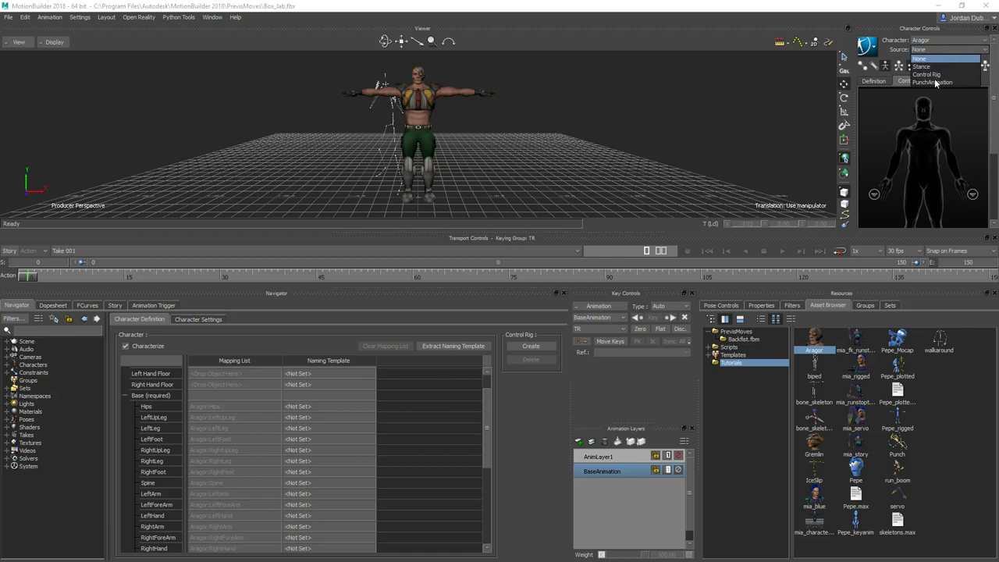
left_click(934, 82)
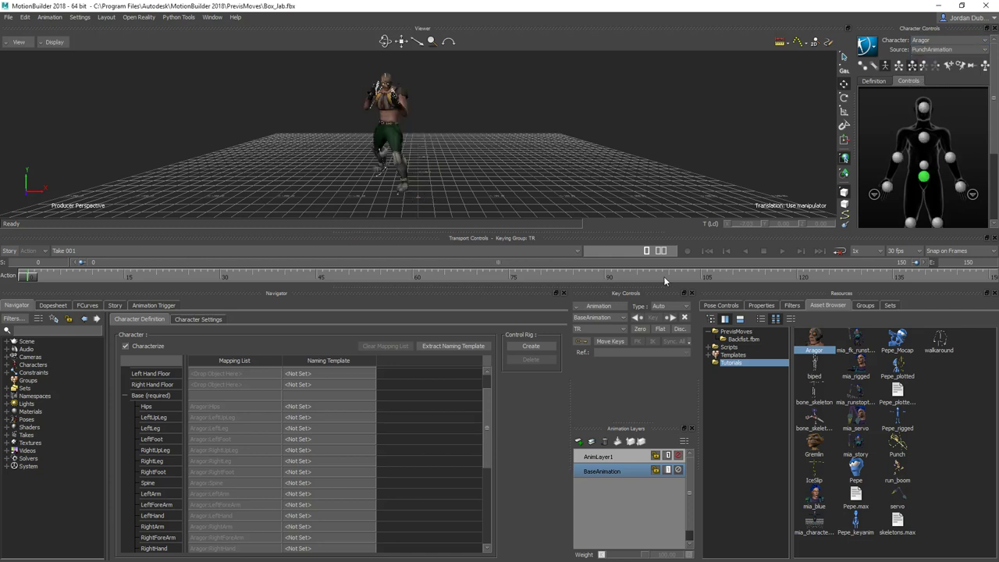
- Play back Take 001 to check Aragor's motion, and return to the first frame
left_click(781, 251)
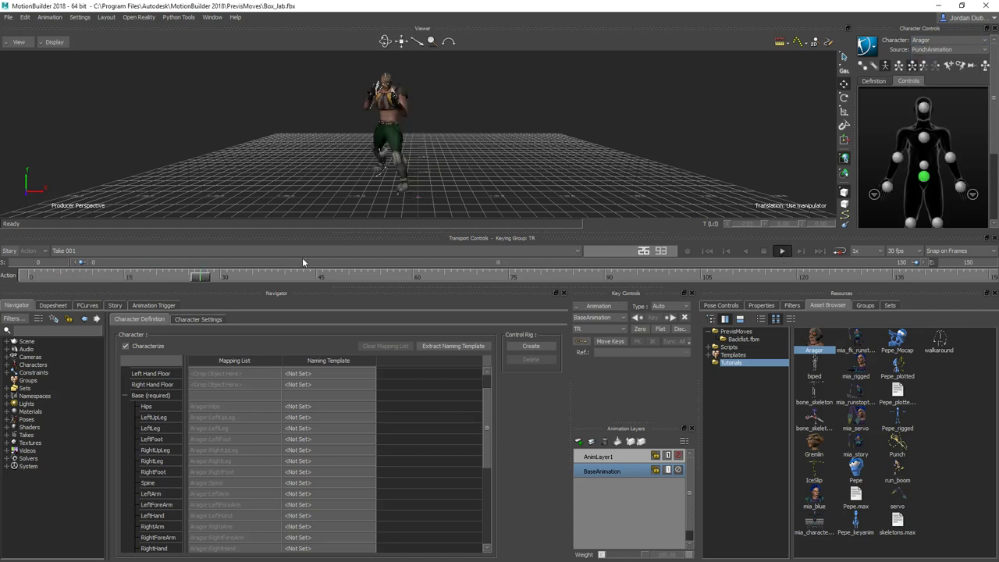
left_click(764, 250)
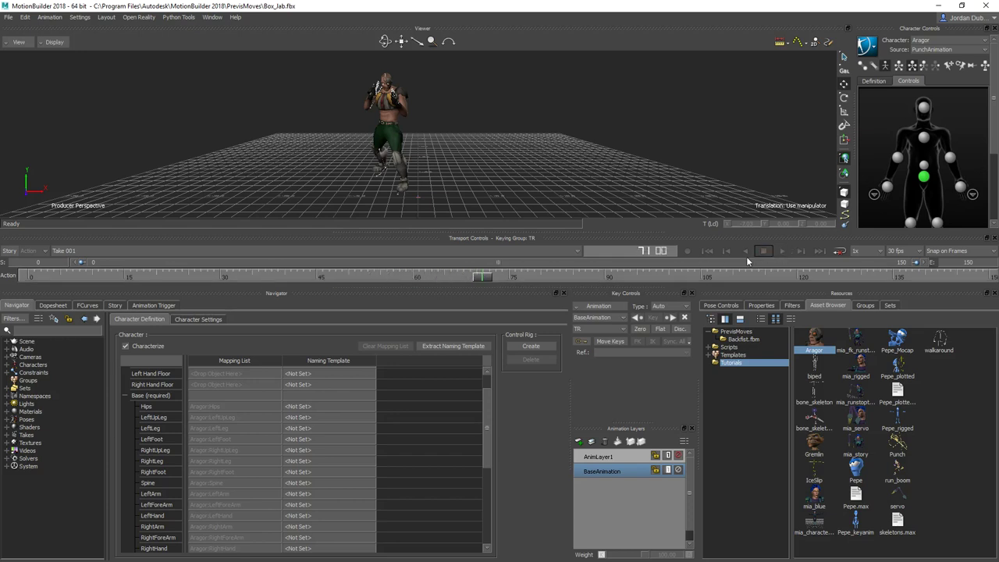
left_click_drag(479, 276, 31, 276)
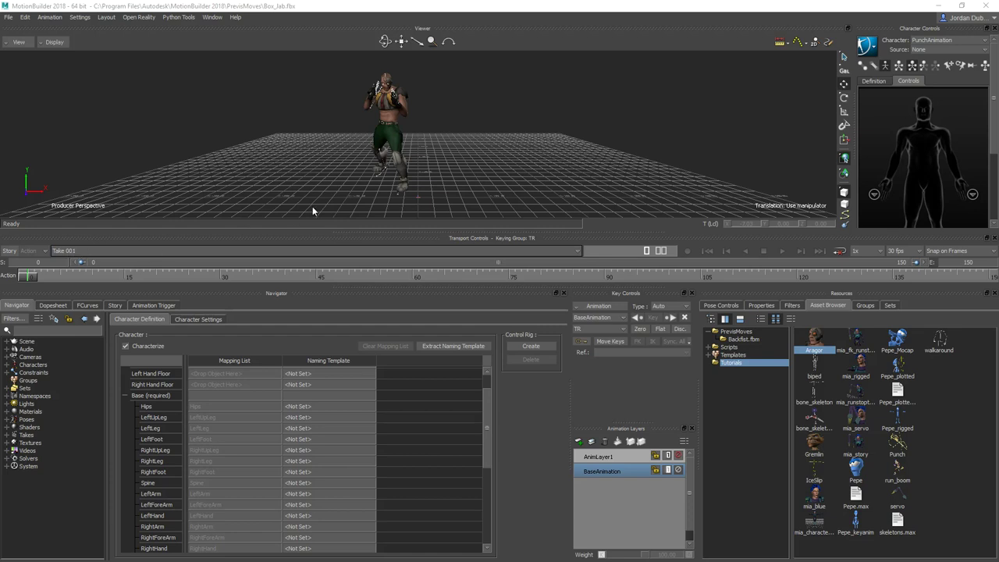
- Switch to the Box_Jab take and play back the punch animation on Aragor
left_click(101, 251)
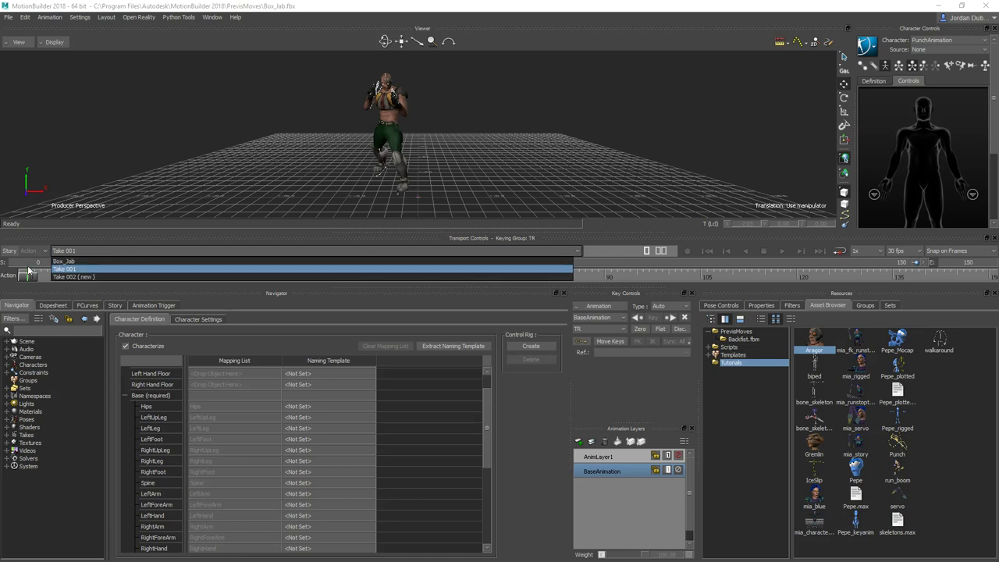
left_click(68, 261)
left_click_drag(27, 275, 455, 275)
key("space")
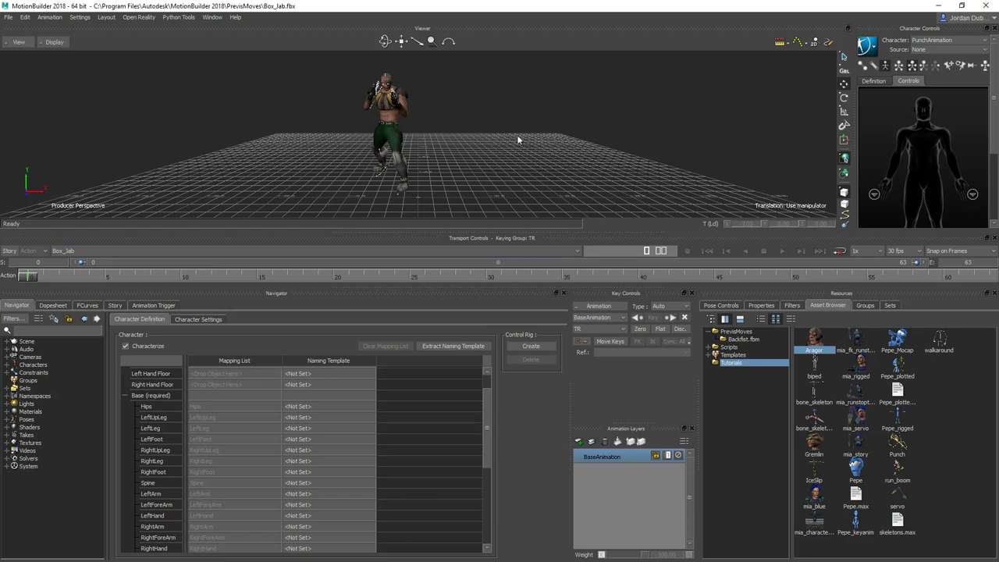
left_click(783, 252)
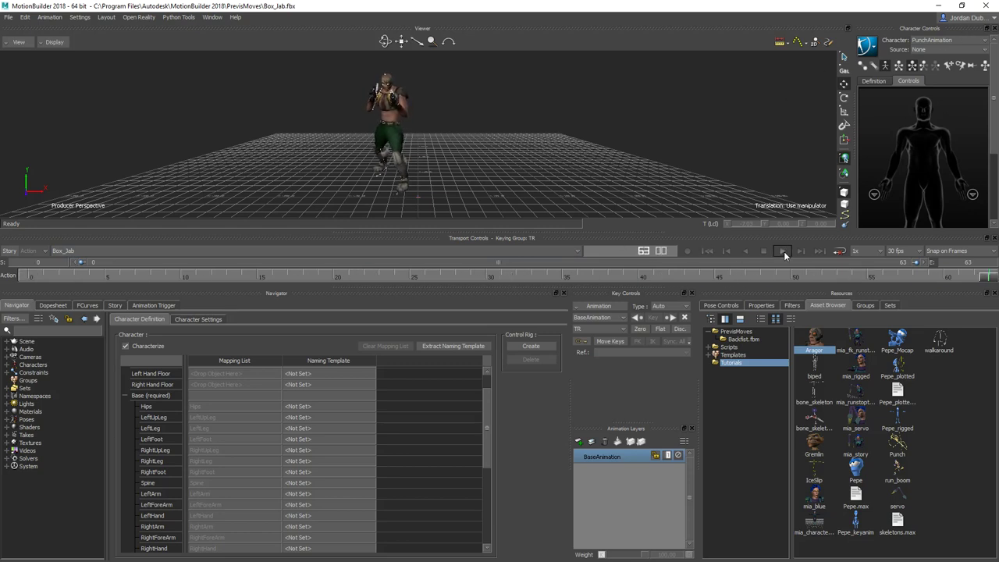
left_click(725, 251)
- Examine Aragor's hands and arms against the source skeleton up close and from several angles
scroll(377, 100, "up", 4)
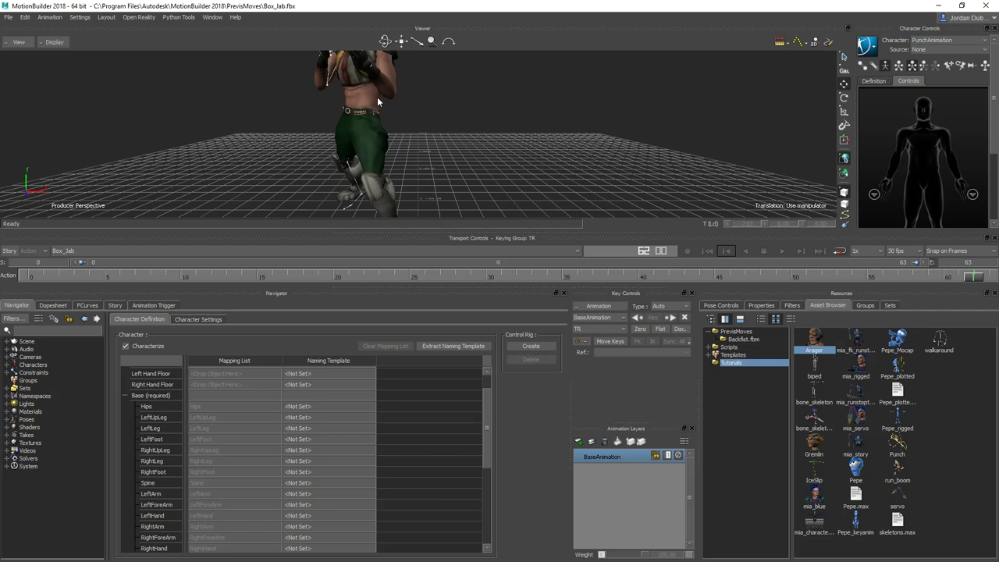
scroll(485, 164, "down", 4)
left_click_drag(493, 157, 547, 92, "ctrl+shift")
scroll(428, 135, "up", 5)
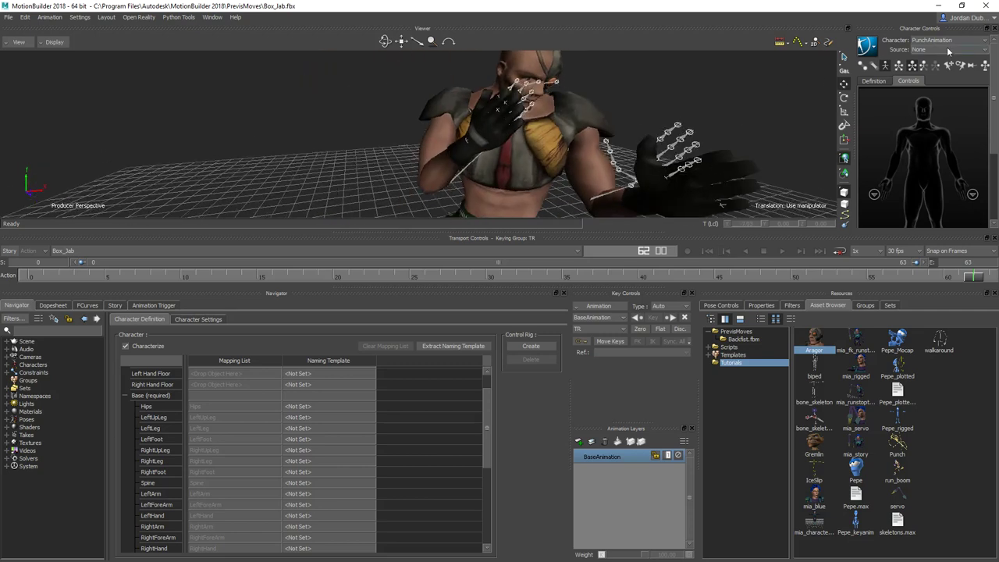
scroll(519, 170, "down", 4)
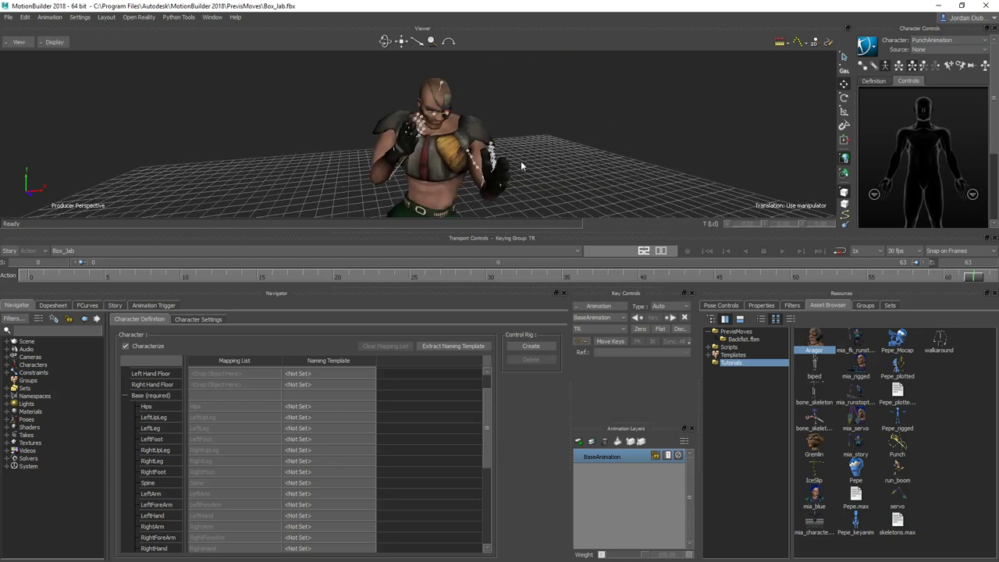
scroll(505, 153, "up", 4)
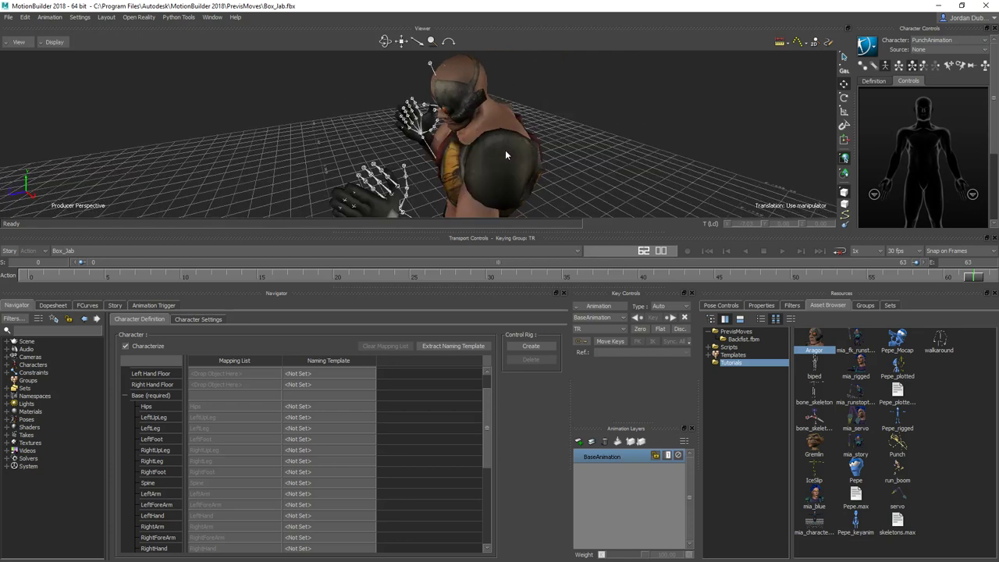
scroll(598, 146, "down", 4)
left_click_drag(599, 147, 519, 139, "ctrl+shift")
scroll(569, 150, "up", 3)
scroll(570, 150, "down", 4)
scroll(465, 160, "up", 4)
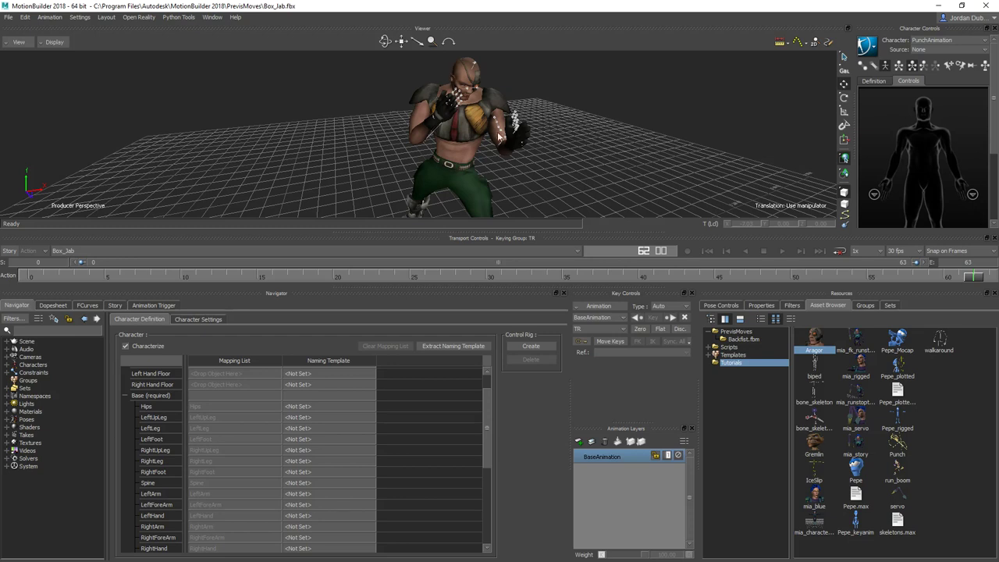
scroll(502, 121, "up", 3)
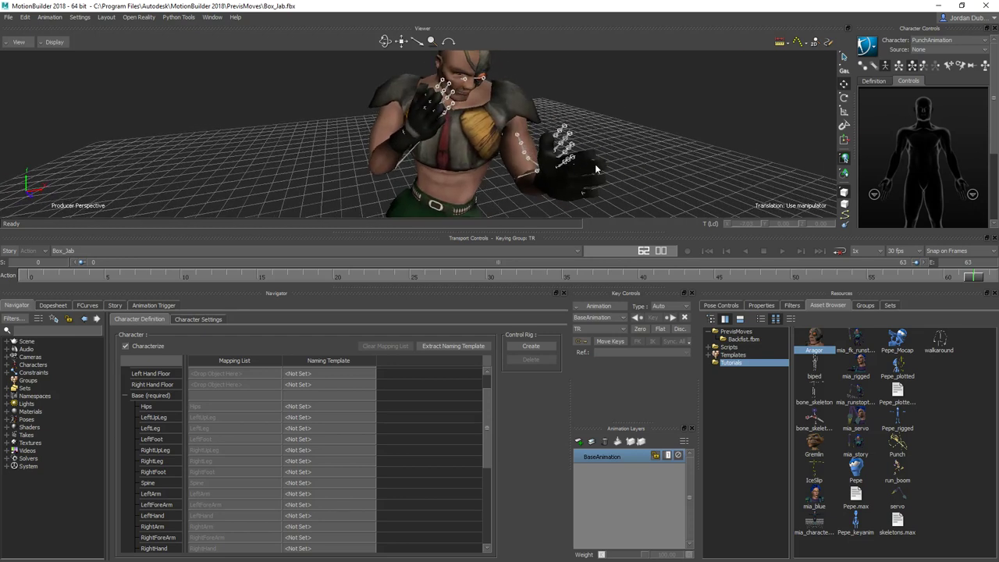
left_click_drag(594, 163, 561, 161, "ctrl+shift")
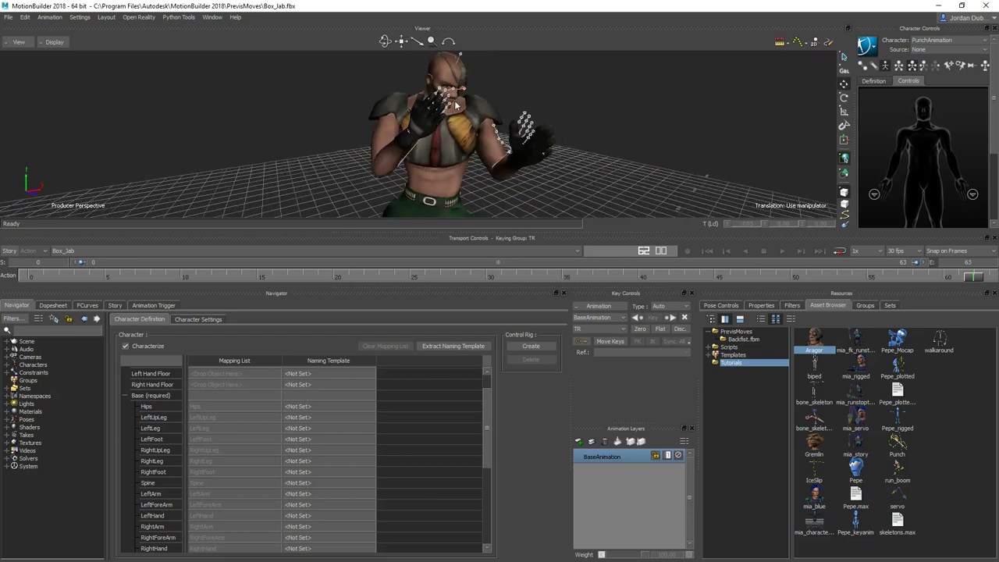
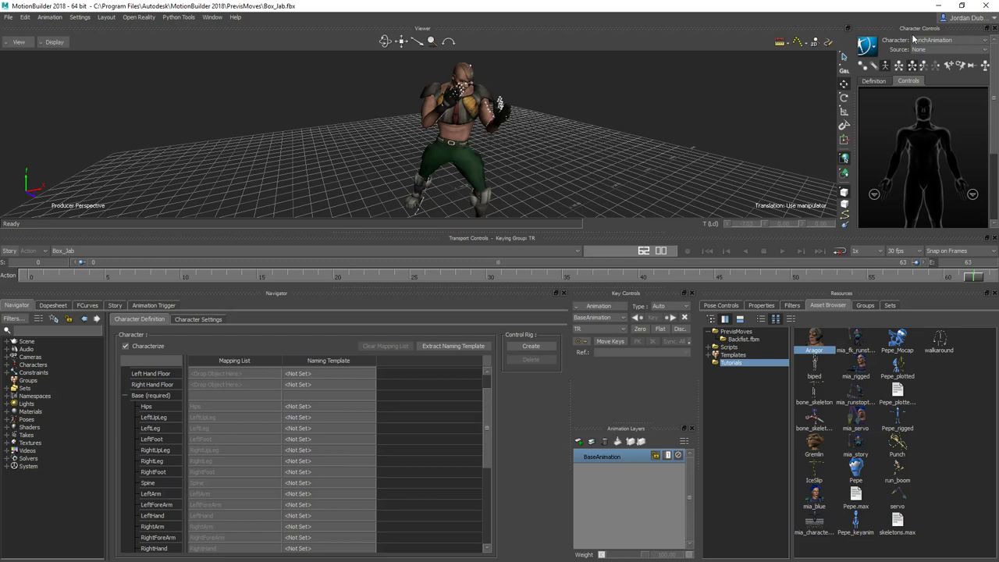
- Bake Aragor's retargeted motion onto a new FK/IK control rig
left_click(943, 42)
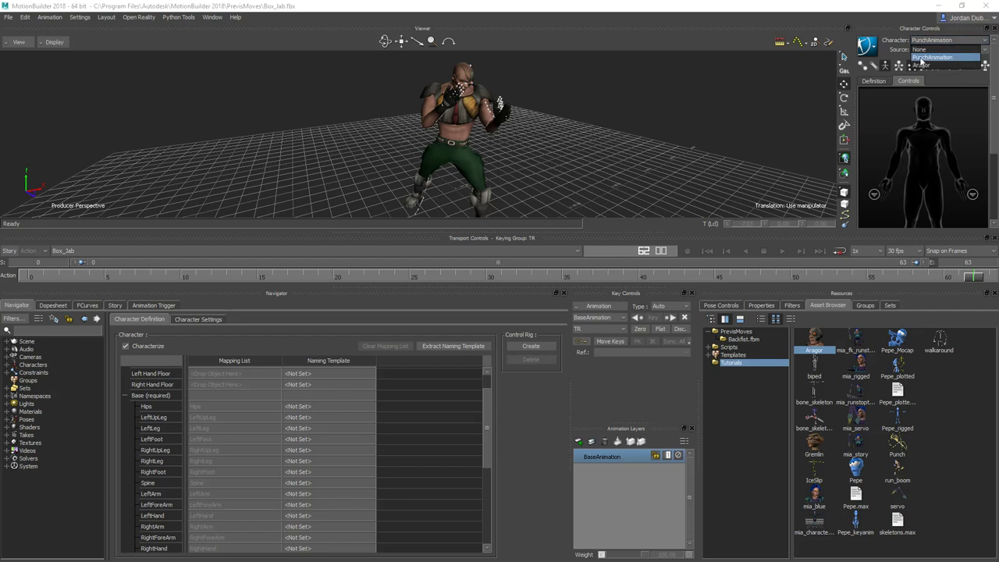
left_click(931, 66)
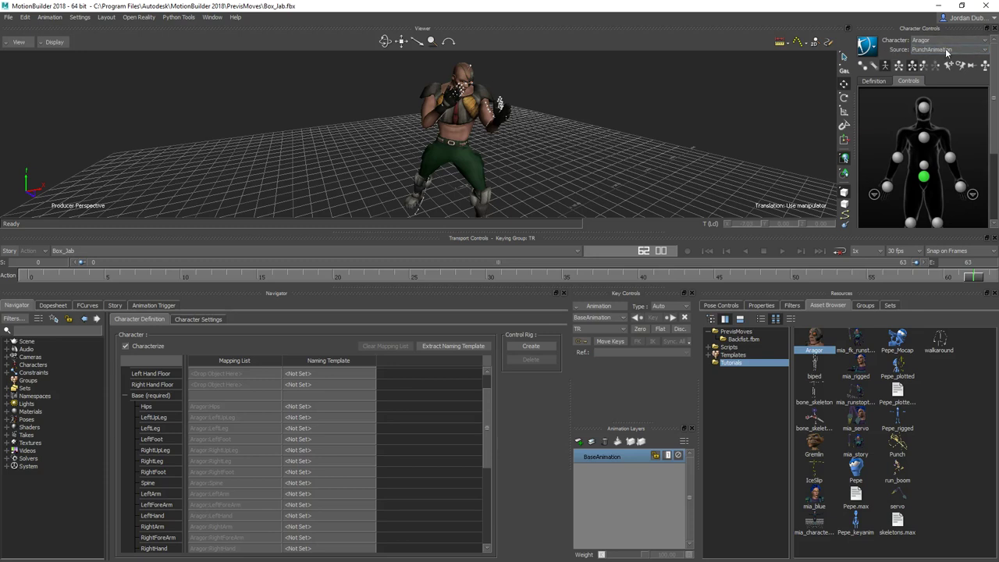
left_click(866, 47)
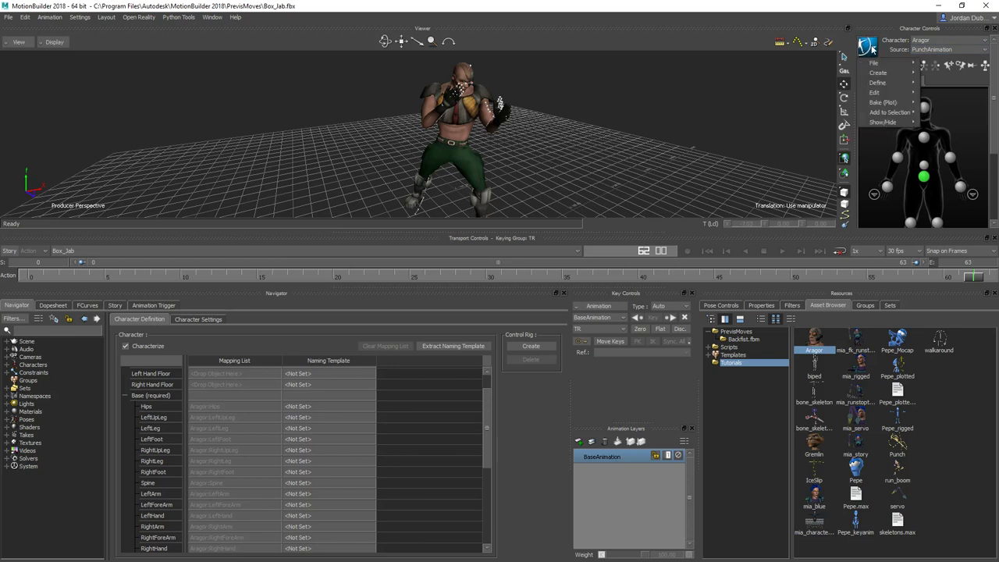
mouse_move(888, 106)
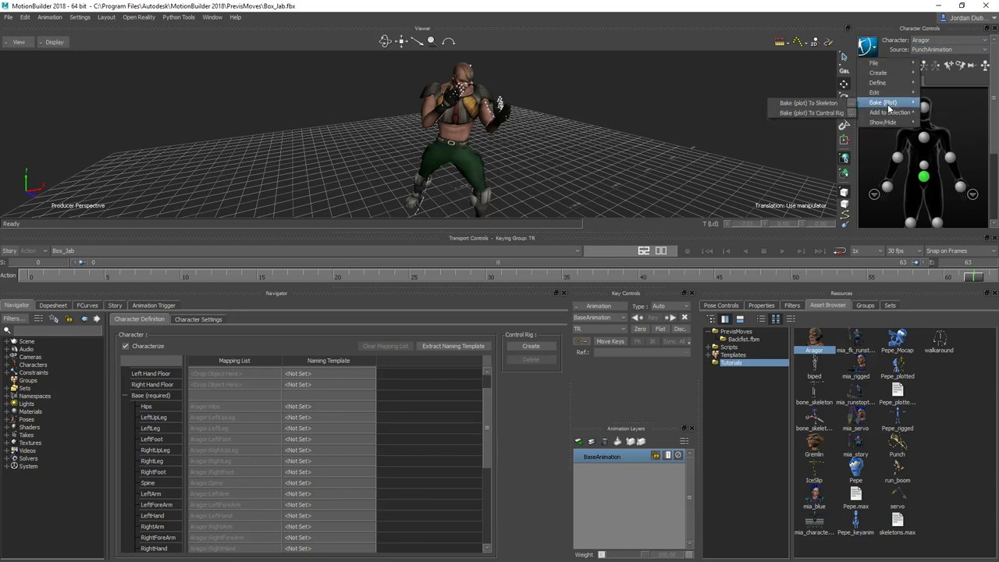
left_click(815, 117)
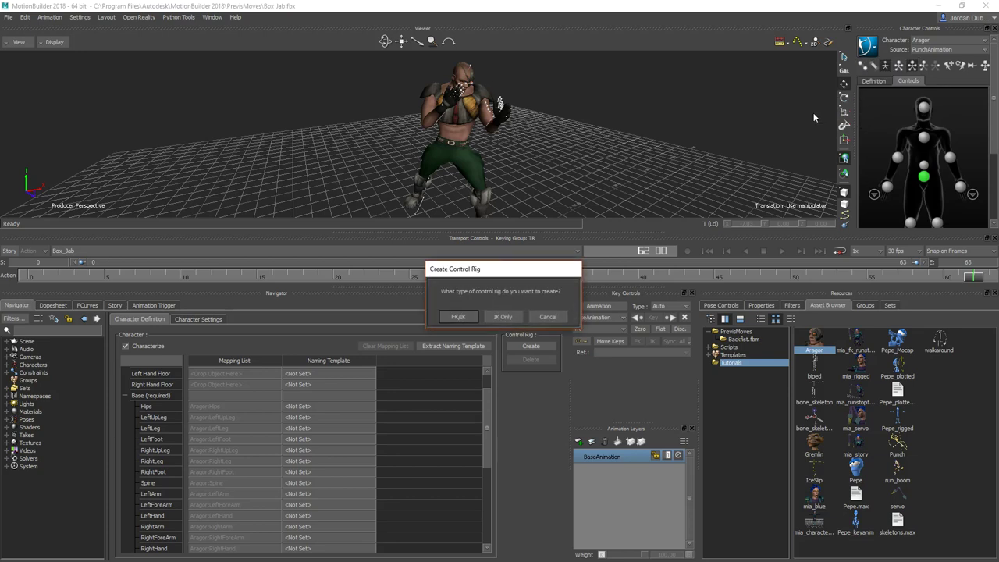
left_click(457, 317)
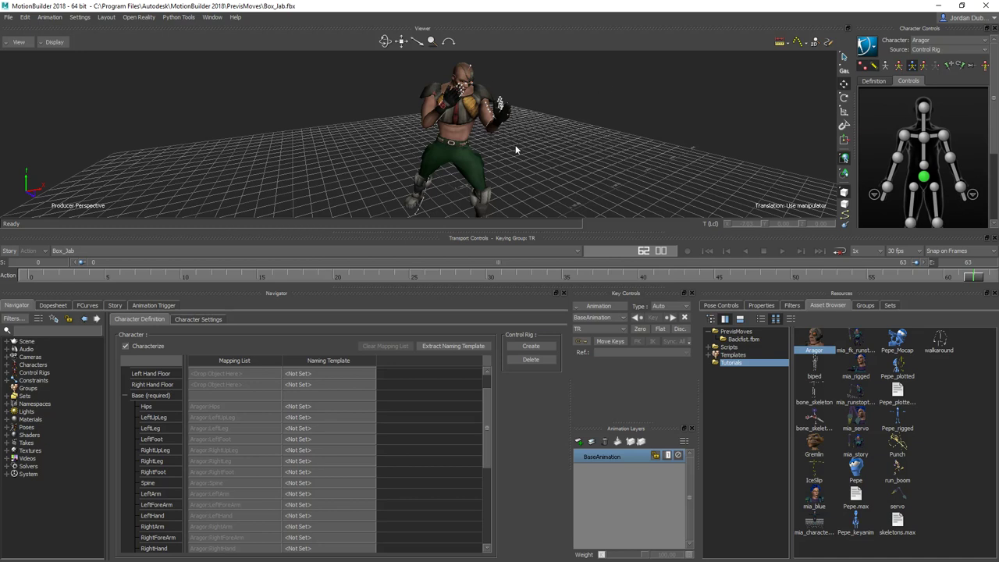
- Inspect the baked pose of Aragor's upper body and hands beside the source skeleton
scroll(420, 121, "up", 4)
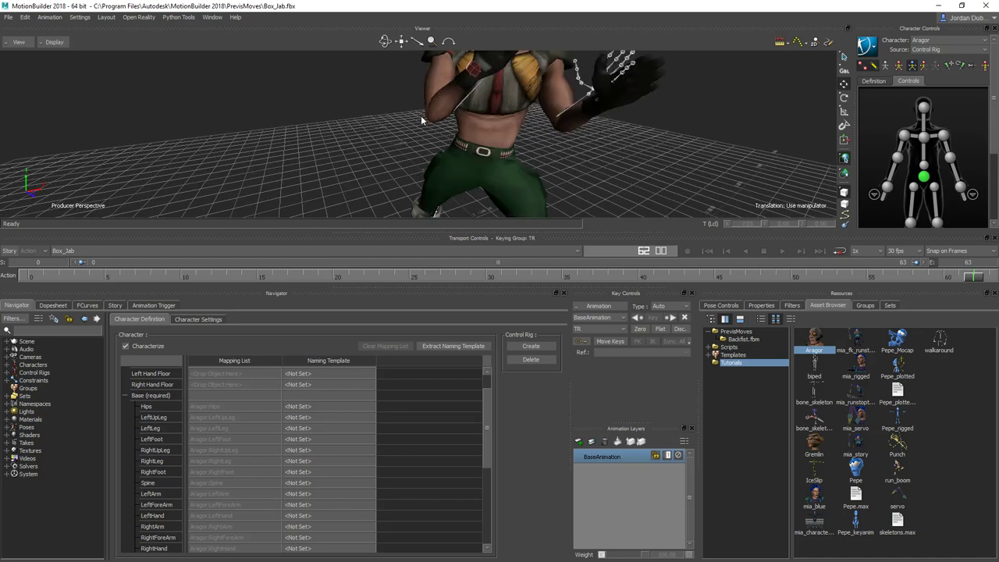
scroll(499, 113, "down", 5)
left_click_drag(499, 113, 486, 165)
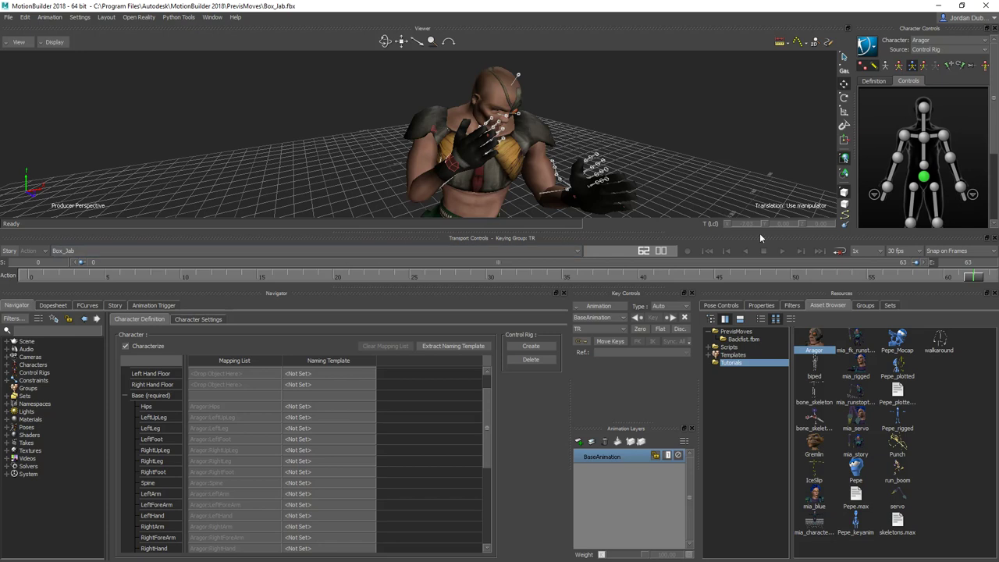
scroll(515, 126, "up", 3)
scroll(782, 137, "down", 3)
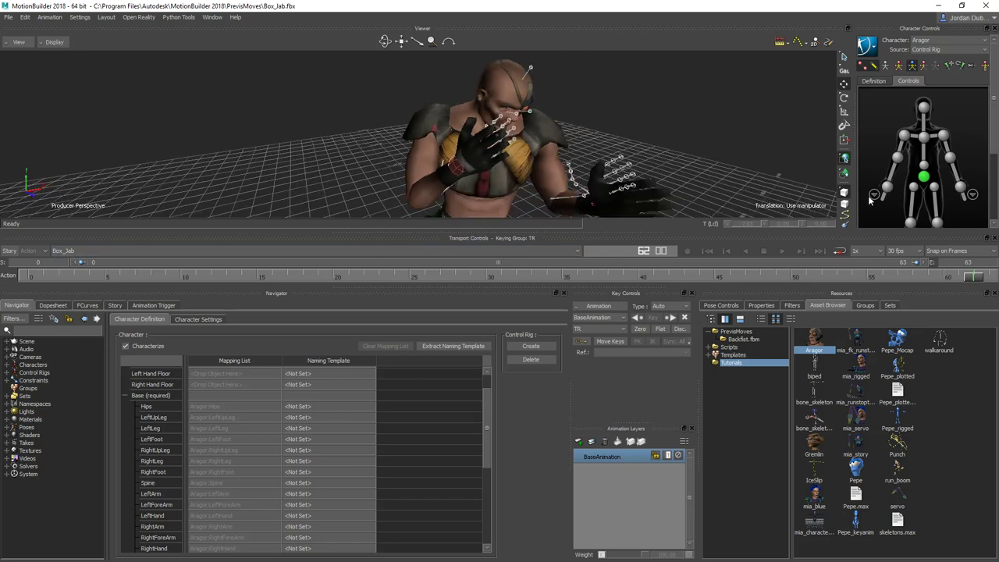
- Try pulling Aragor's right wrist effector out to his side and scrub through the baked keys
left_click(886, 187)
left_click_drag(484, 160, 332, 192)
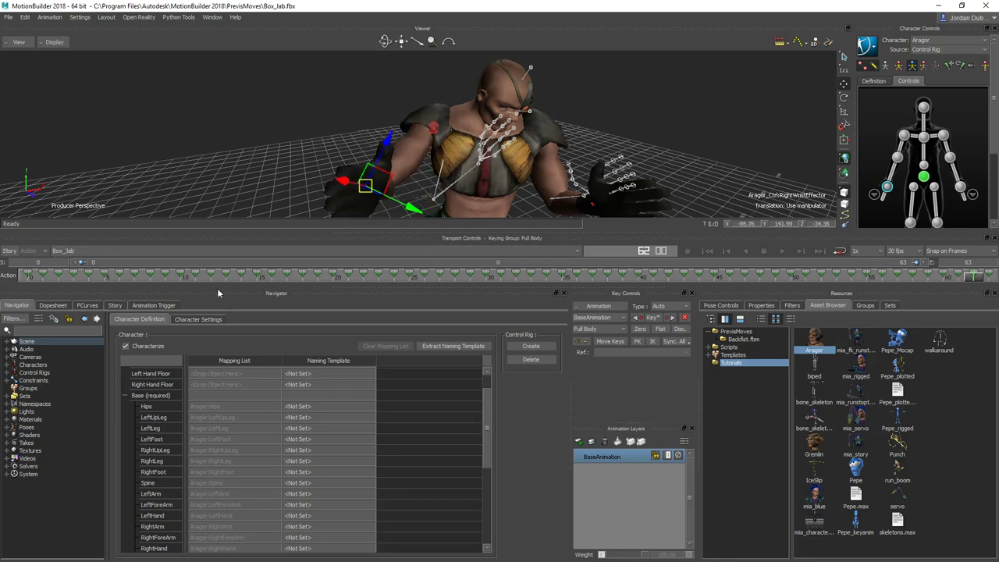
left_click_drag(985, 280, 192, 277)
left_click_drag(261, 268, 453, 277)
left_click(673, 318)
left_click_drag(652, 277, 239, 277)
key("space")
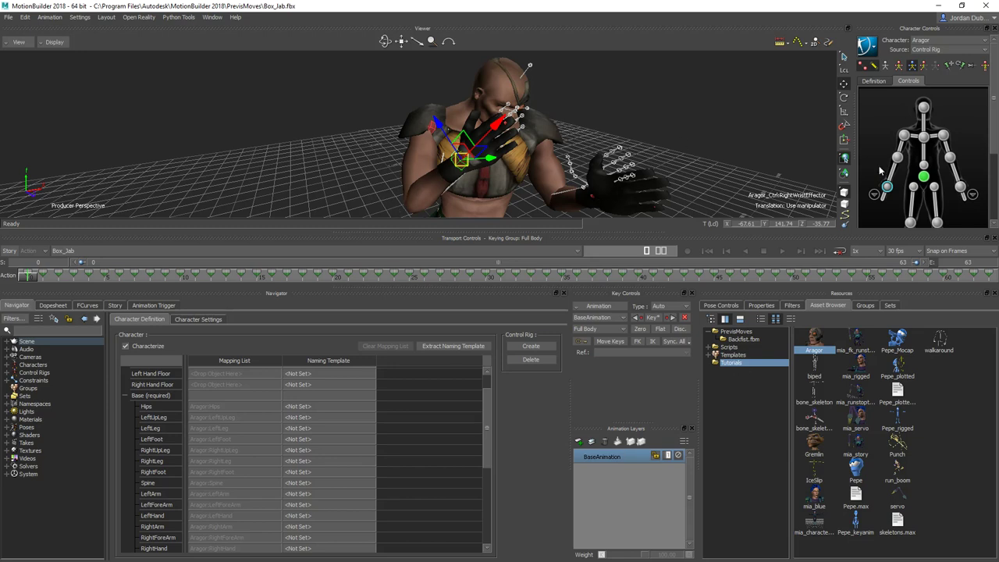
- Reselect Aragor's right wrist effector and switch the viewer to X-Ray display
left_click(903, 136)
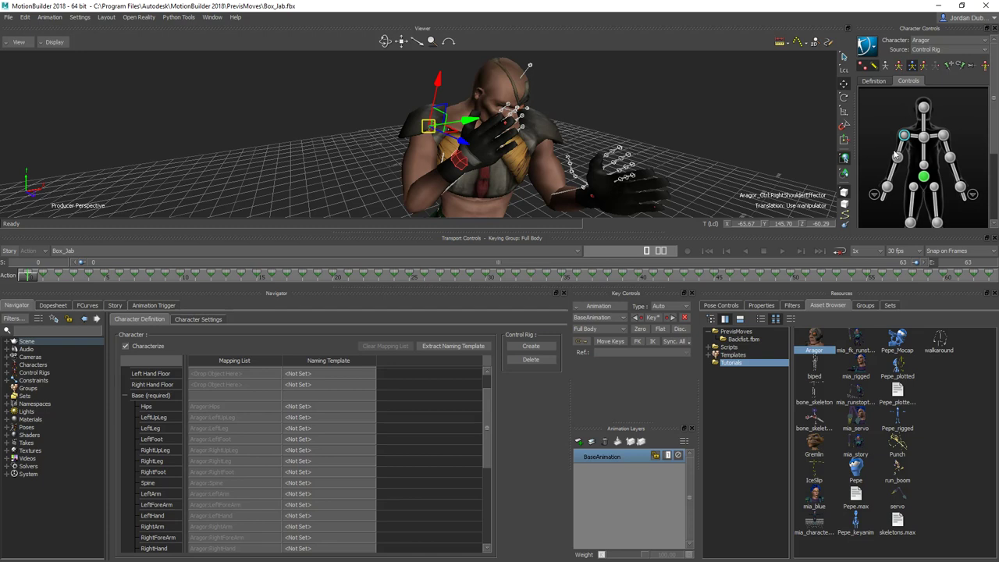
left_click(887, 186)
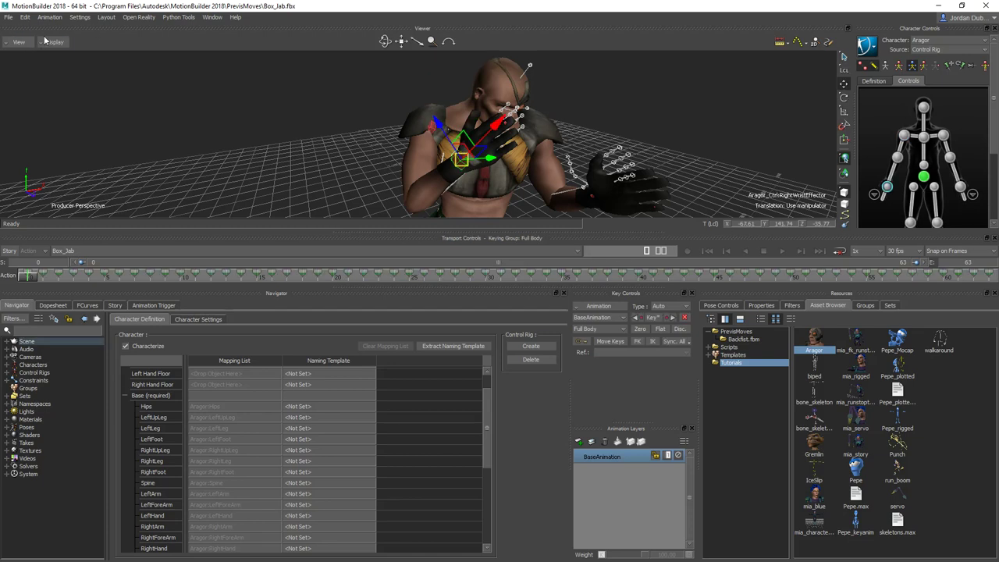
left_click(47, 41)
left_click(68, 66)
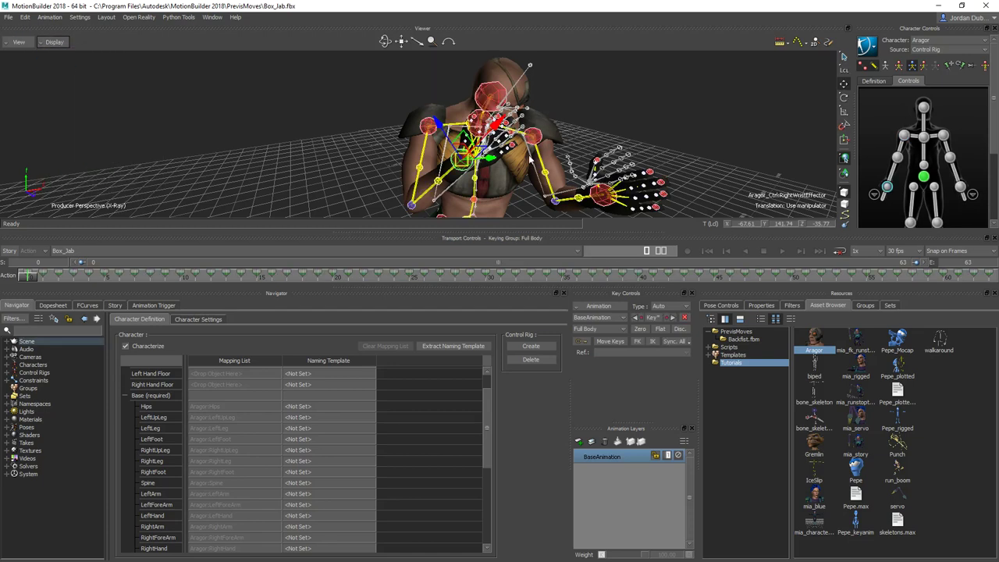
- Examine the control rig effectors on Aragor's arms, hands, legs and feet from several angles
left_click_drag(550, 162, 493, 126, "ctrl+shift")
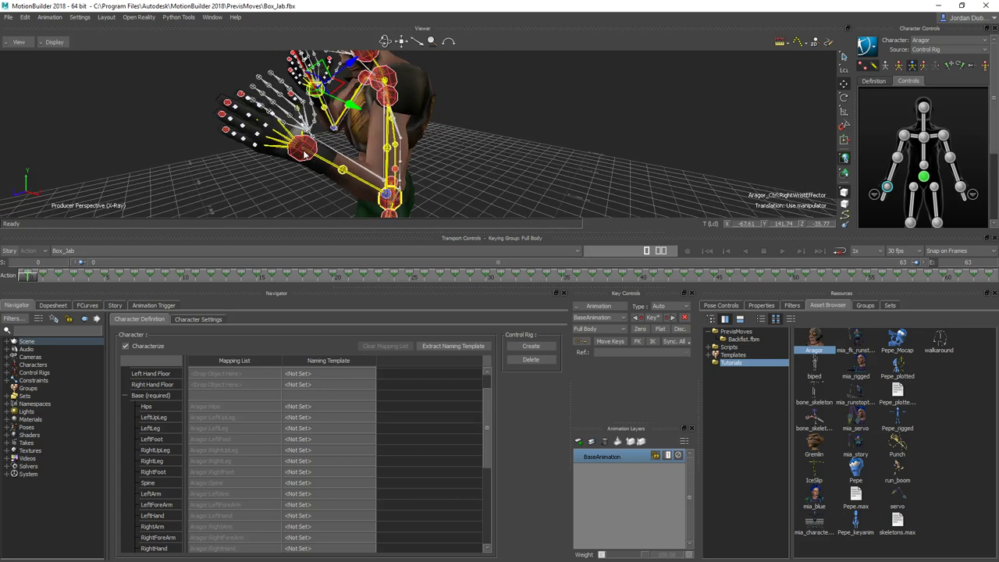
left_click_drag(396, 199, 429, 141, "ctrl+shift")
left_click_drag(402, 205, 392, 180, "ctrl+shift")
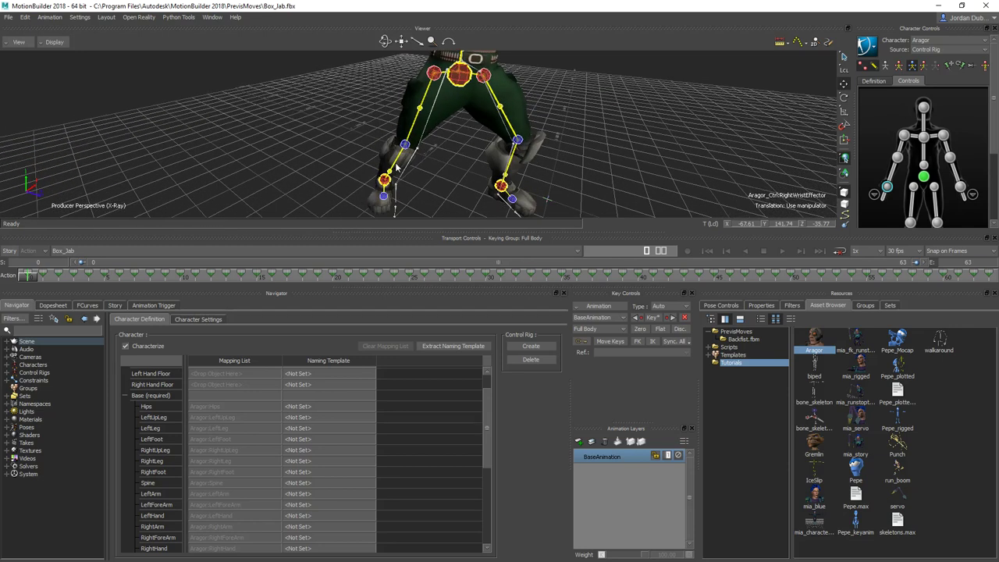
left_click_drag(503, 172, 520, 140, "ctrl+shift")
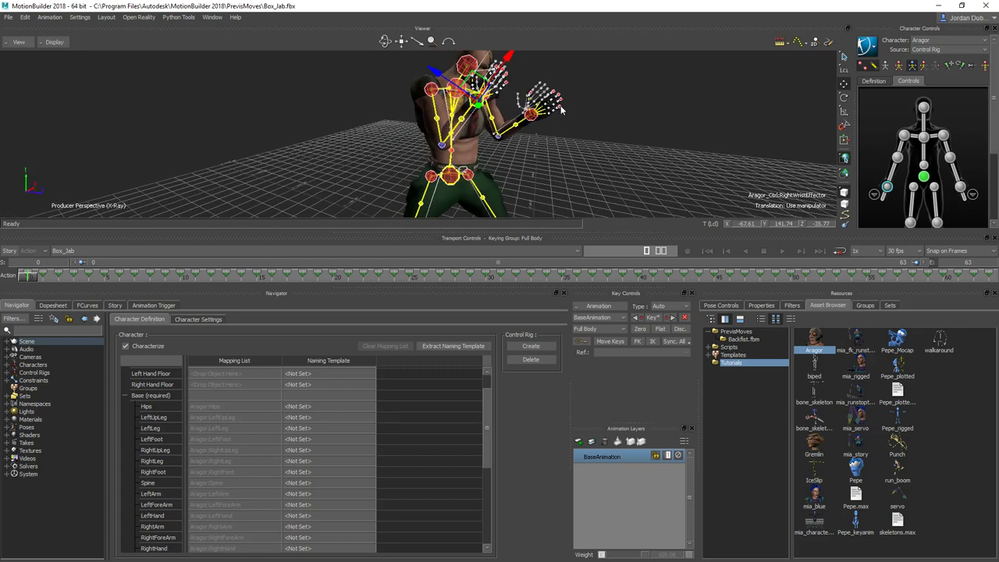
left_click_drag(582, 115, 538, 158)
scroll(551, 148, "up", 2)
left_click_drag(527, 149, 682, 176, "ctrl+shift")
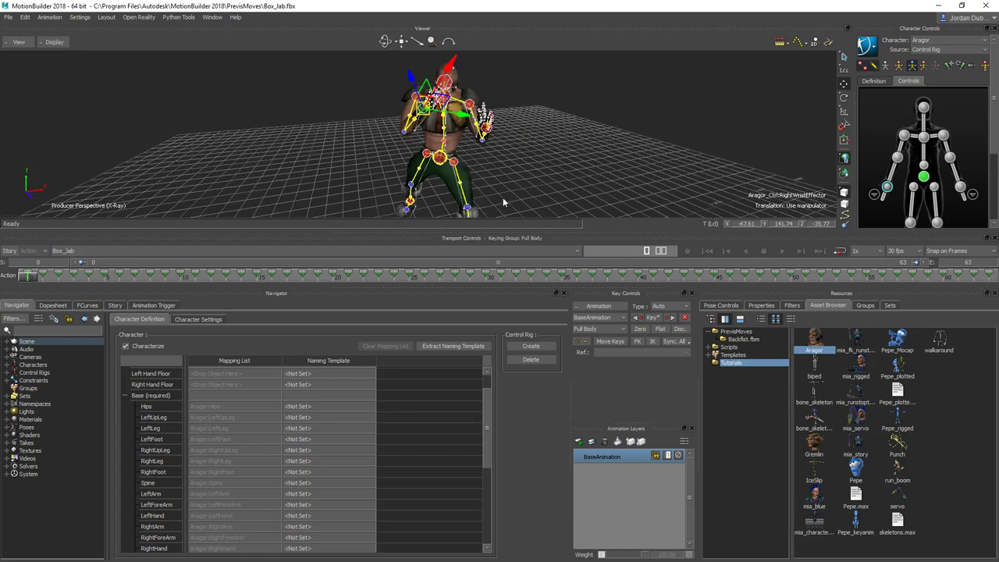
left_click_drag(451, 145, 319, 174, "ctrl+shift")
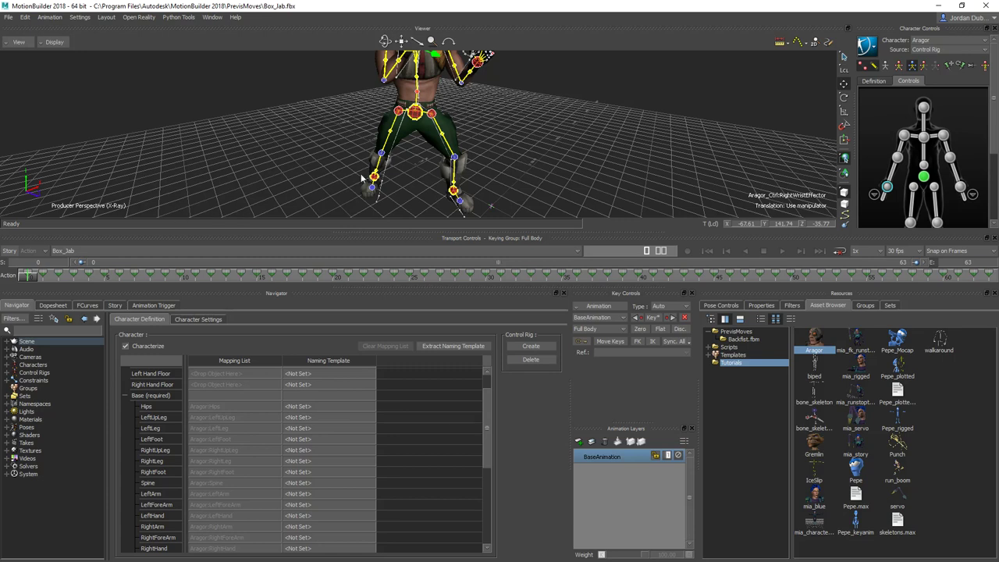
left_click_drag(396, 155, 421, 160, "ctrl")
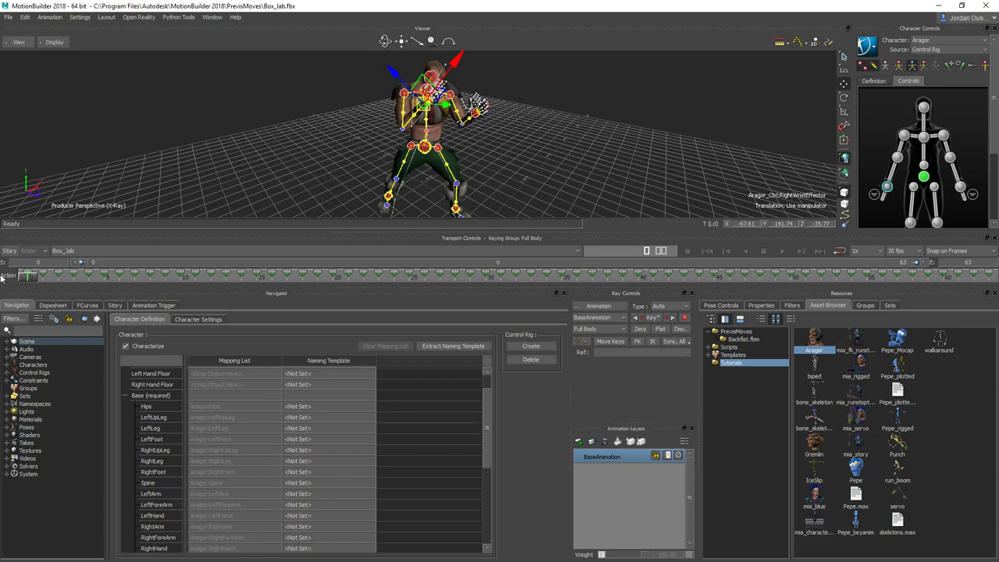
- Delete the entire source skeleton branch under Hips together with the PunchAnimation character constraint
left_click(7, 342)
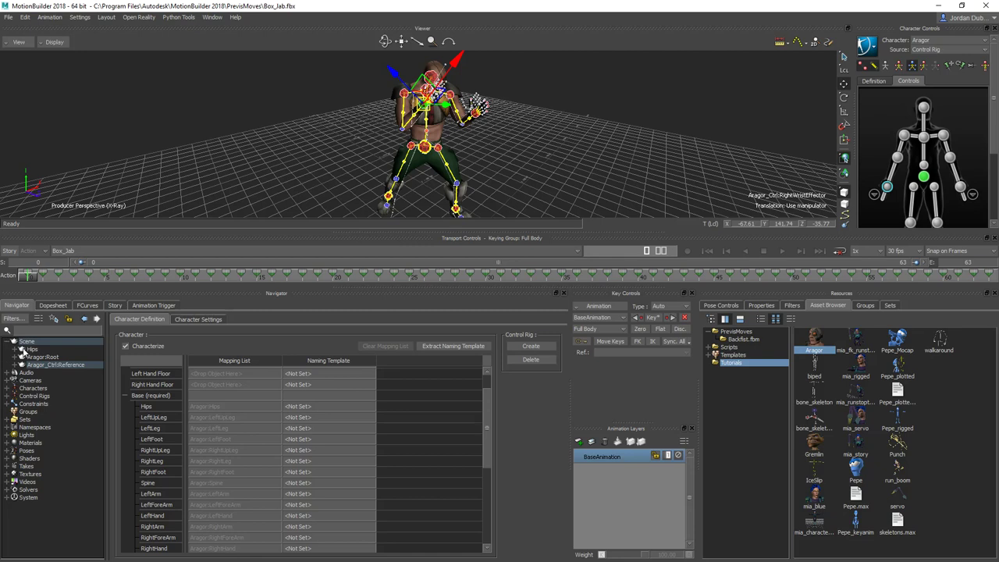
left_click(31, 349)
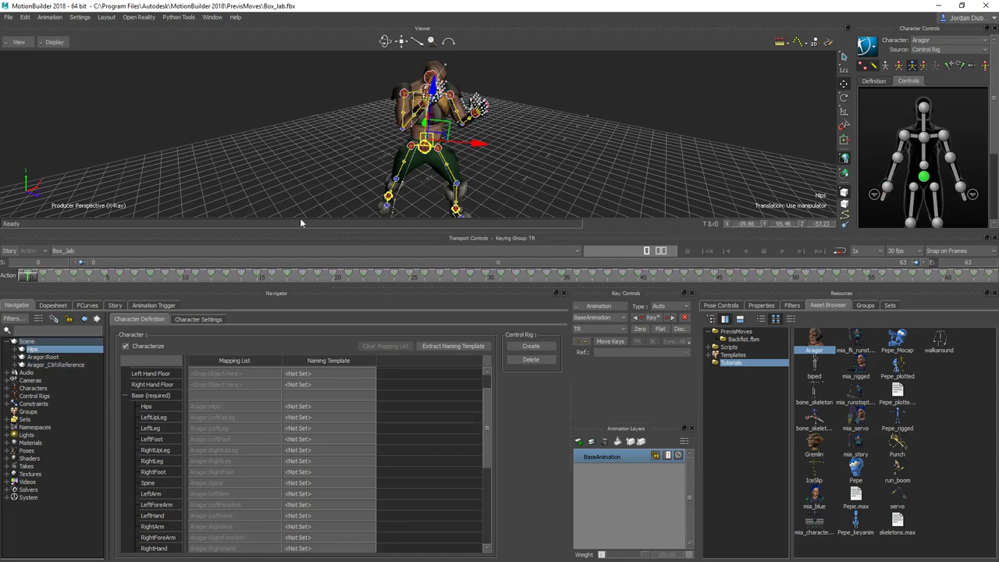
right_click(35, 351)
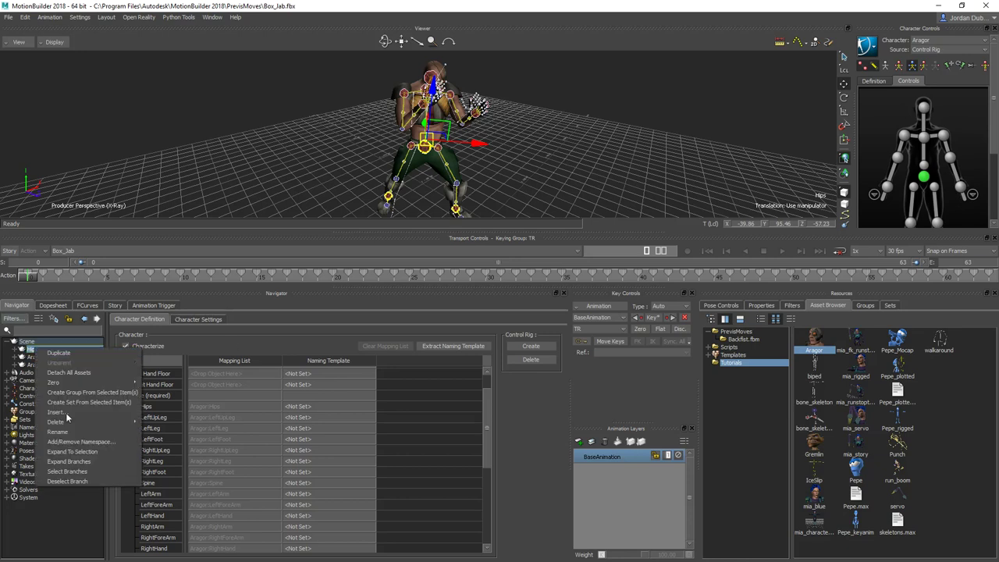
left_click(66, 462)
left_click(19, 350)
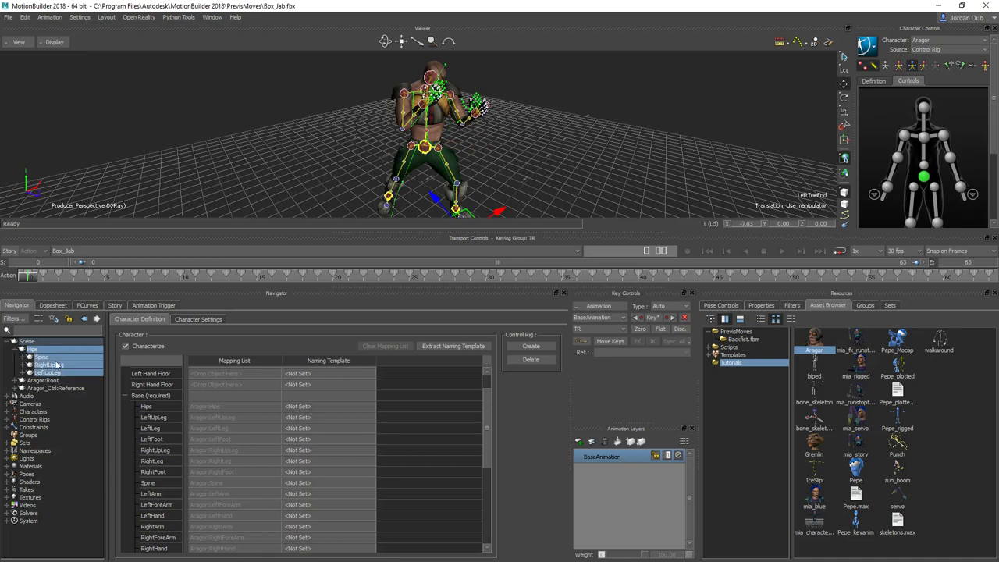
right_click(48, 353)
mouse_move(78, 424)
left_click(177, 425)
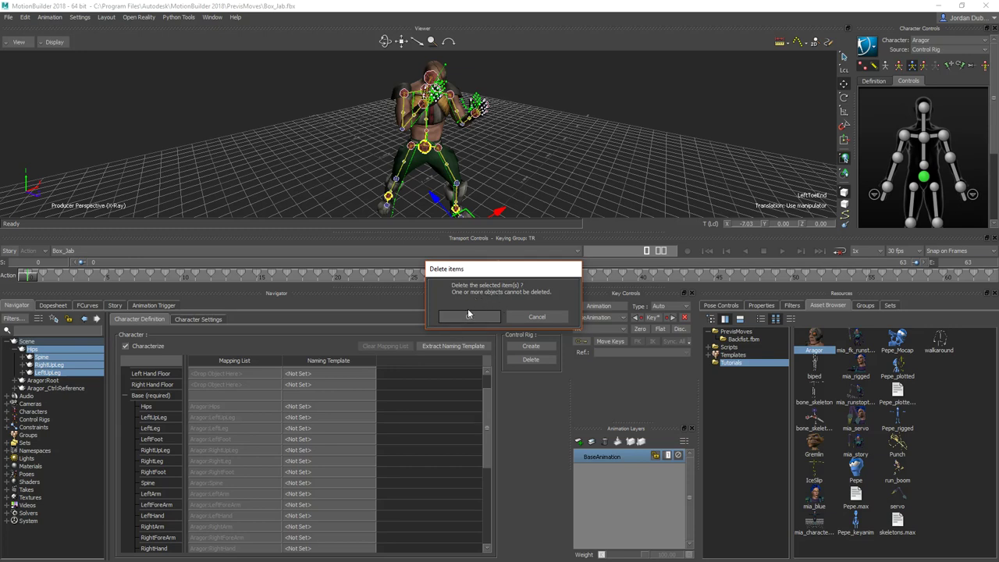
left_click(471, 318)
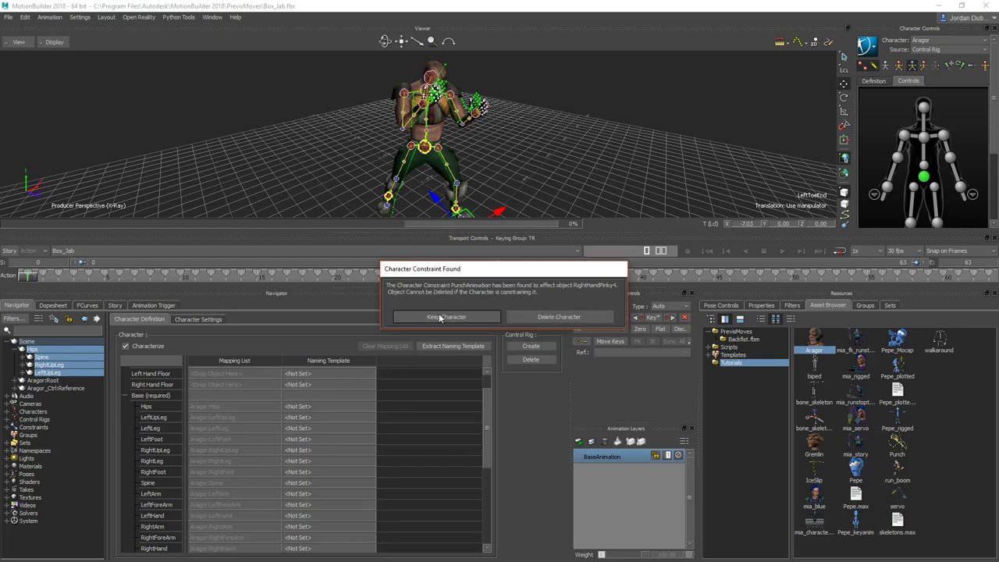
left_click(547, 318)
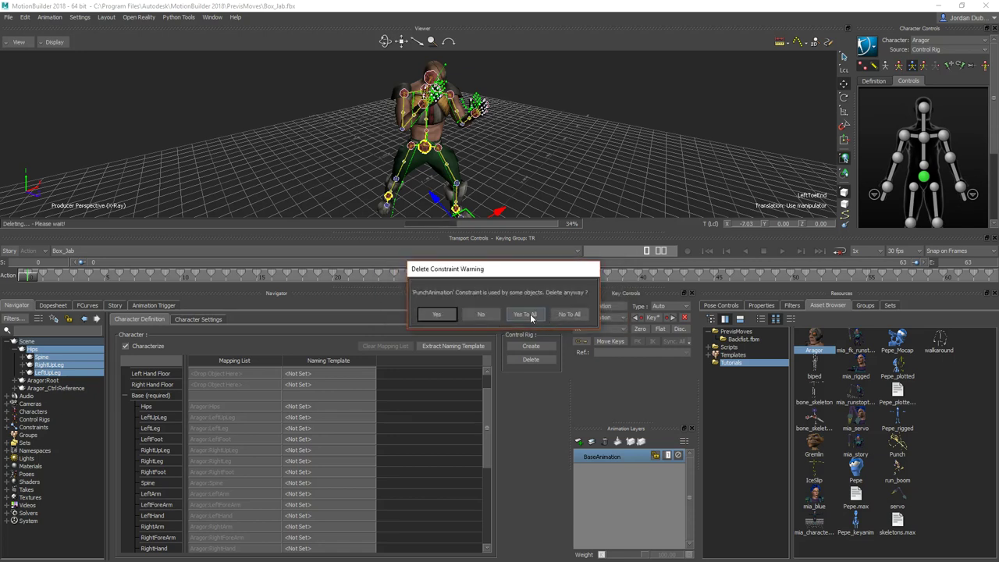
left_click(531, 314)
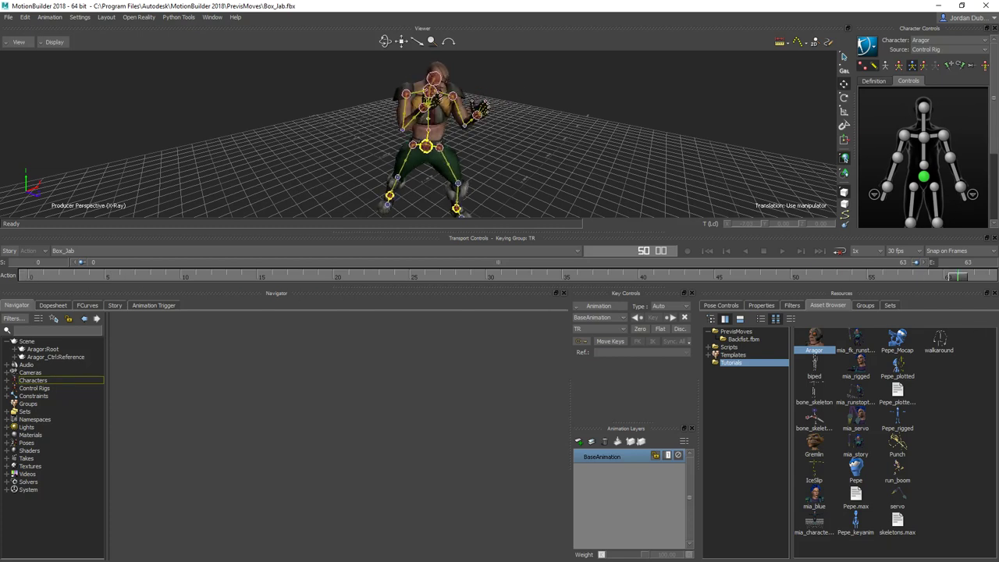
- Move to frame 3 of the take and select Aragor's left wrist effector with the left hand in view
left_click(39, 277)
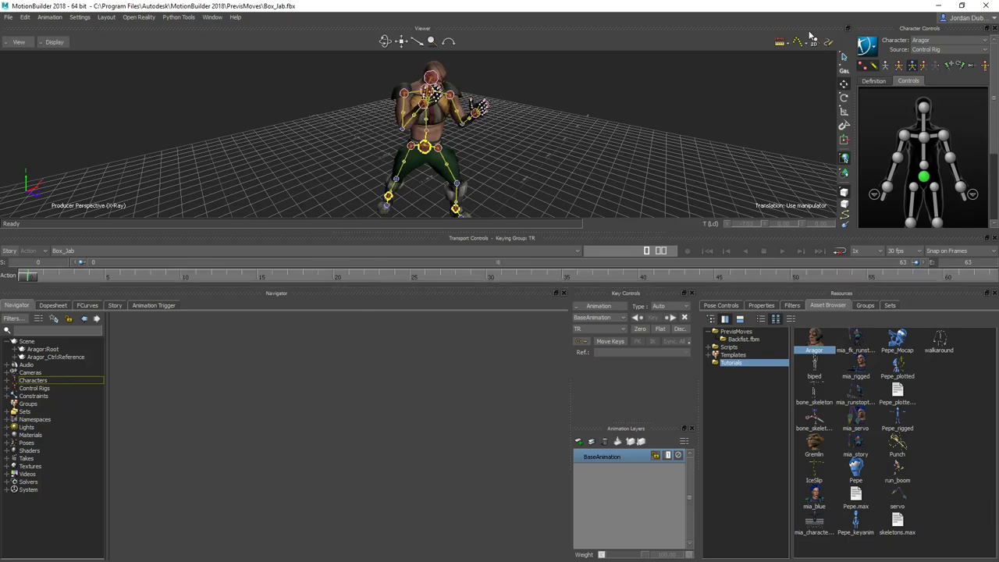
left_click_drag(470, 146, 483, 191, "ctrl+shift")
left_click_drag(31, 277, 74, 234)
left_click(962, 190)
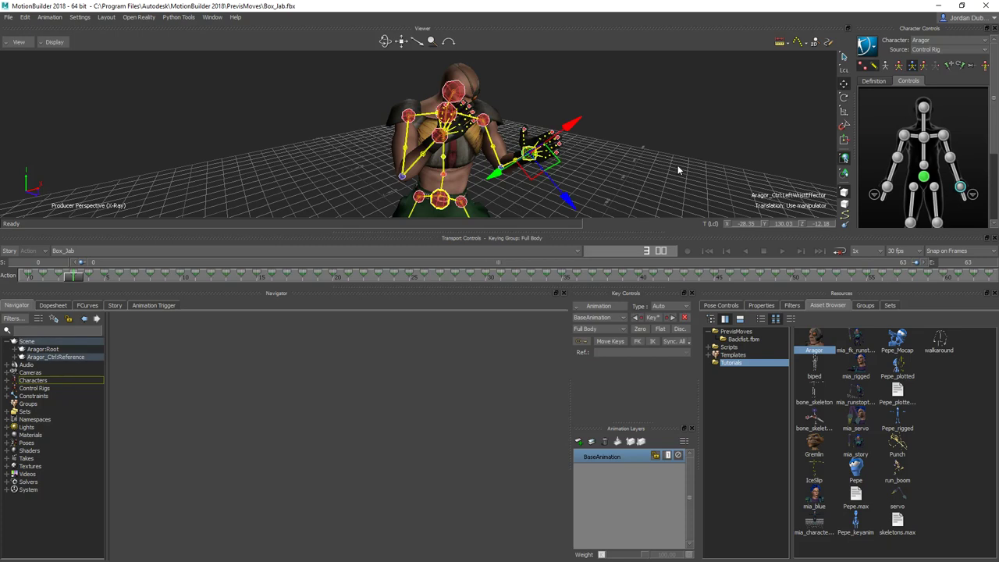
left_click_drag(829, 171, 419, 141, "ctrl+shift")
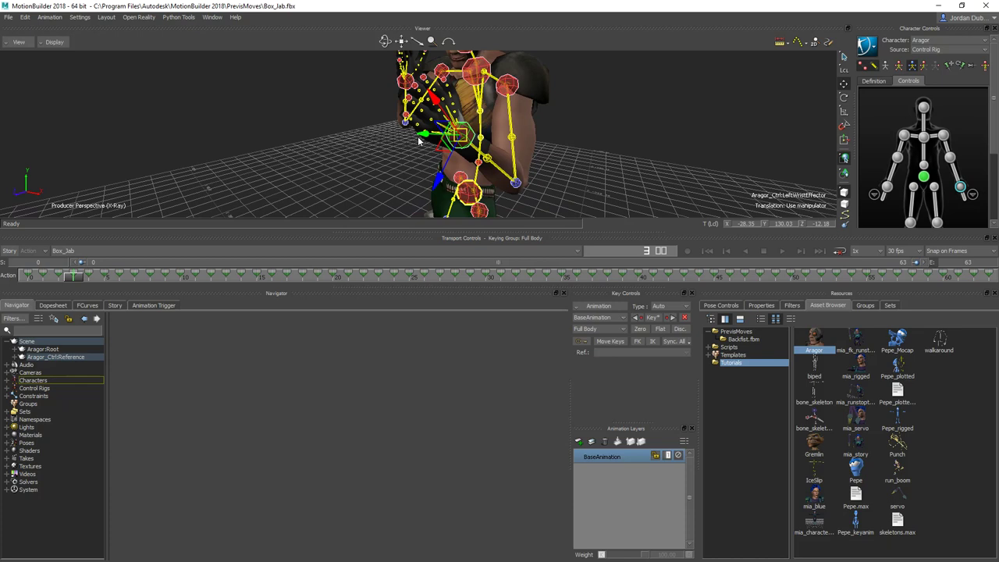
- Open the left hand controls and select the pinky, ring, middle and index finger effectors together
left_click(973, 195)
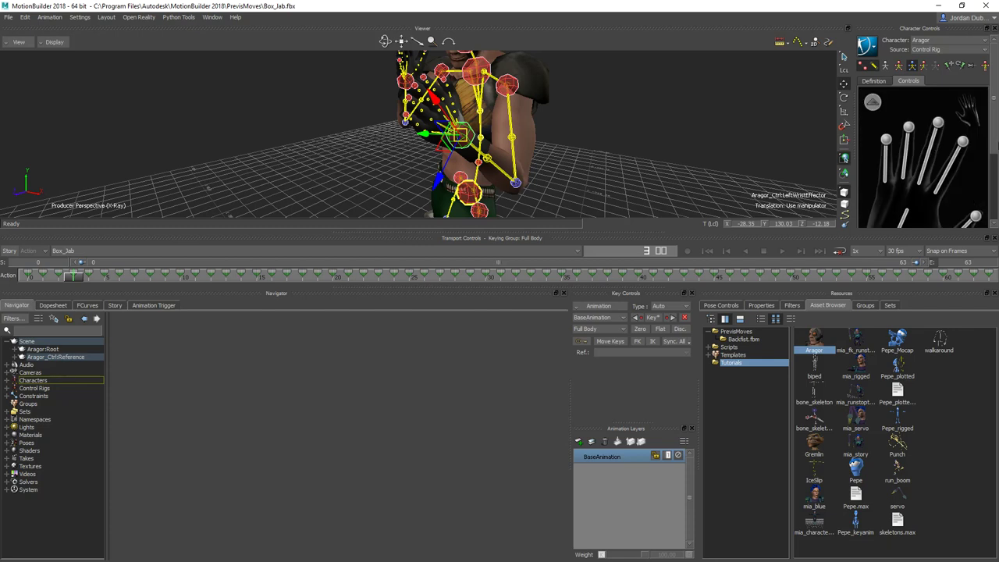
scroll(992, 137, "down", 2)
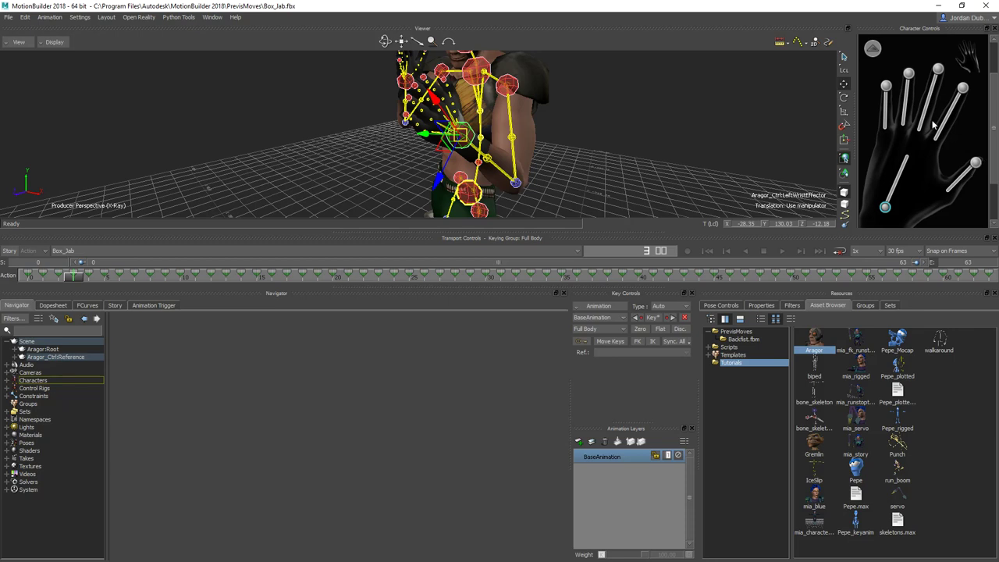
left_click(886, 86)
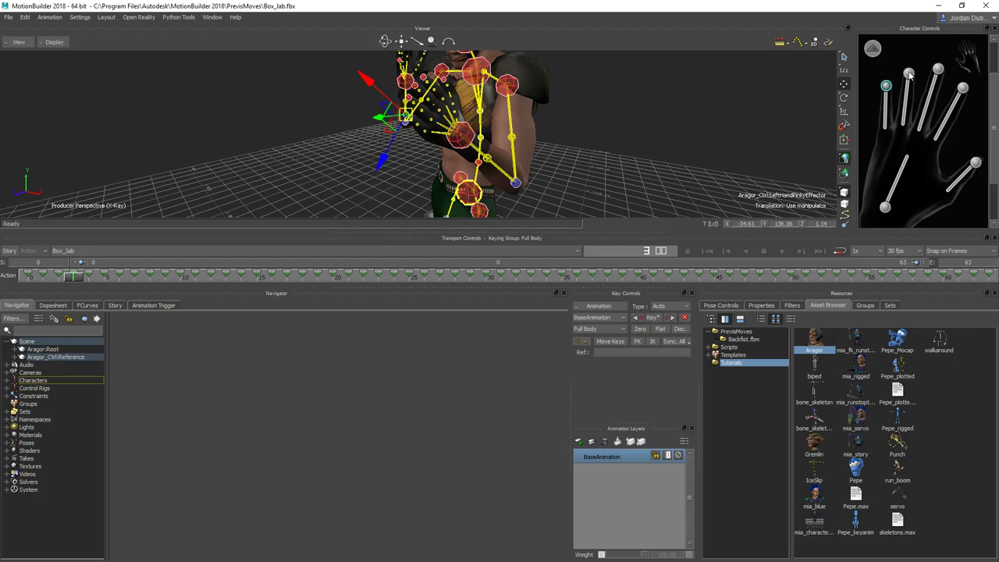
left_click(909, 74)
left_click(886, 86)
left_click(911, 73)
left_click(887, 84)
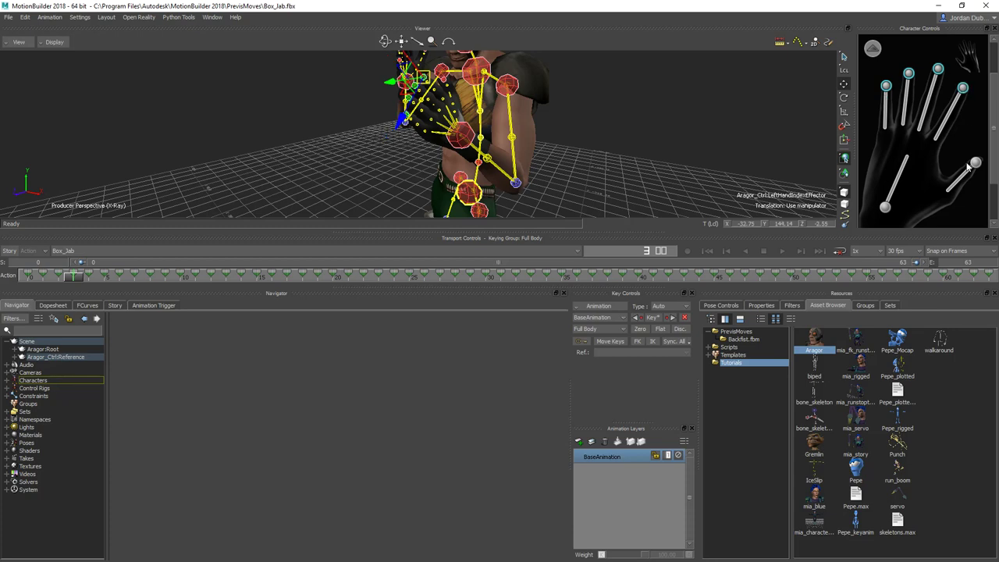
- Rotate the four selected left-hand finger effectors in local space to start curling the fingers
left_click_drag(484, 156, 475, 191, "ctrl+shift")
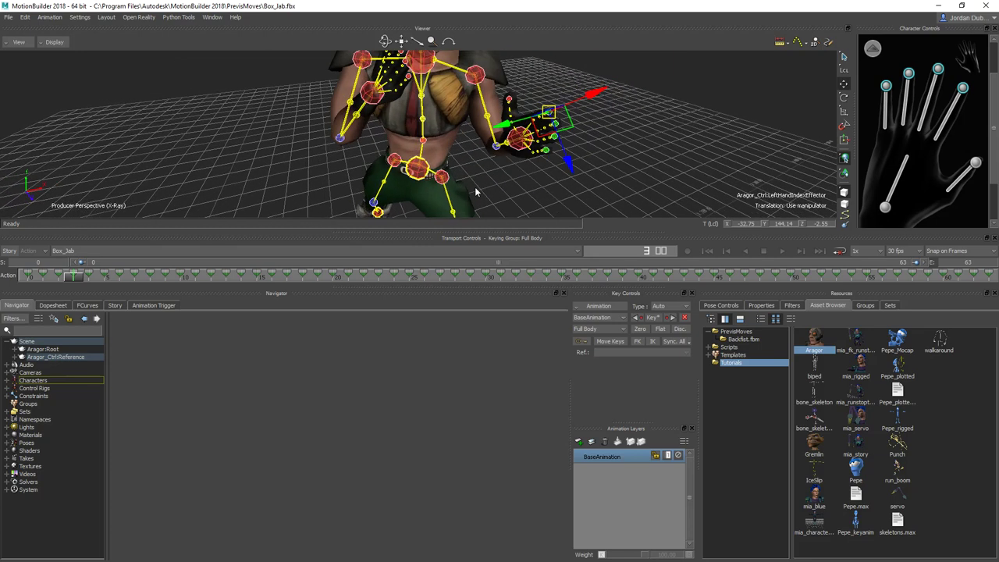
left_click(844, 97)
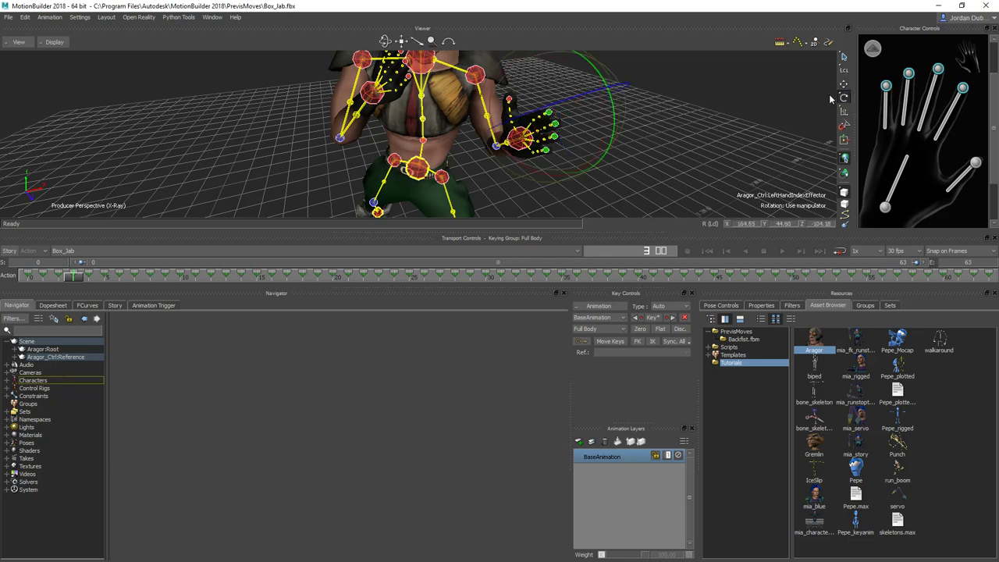
mouse_move(555, 123)
left_mouse_down("ctrl+shift")
mouse_move(556, 89)
mouse_move(558, 125)
left_mouse_up("ctrl+shift")
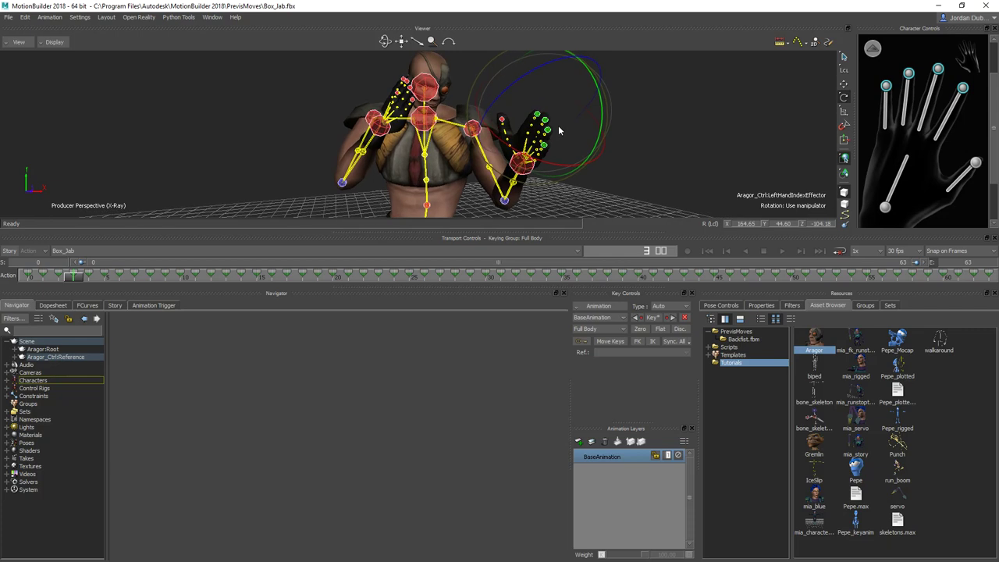
left_click(844, 71)
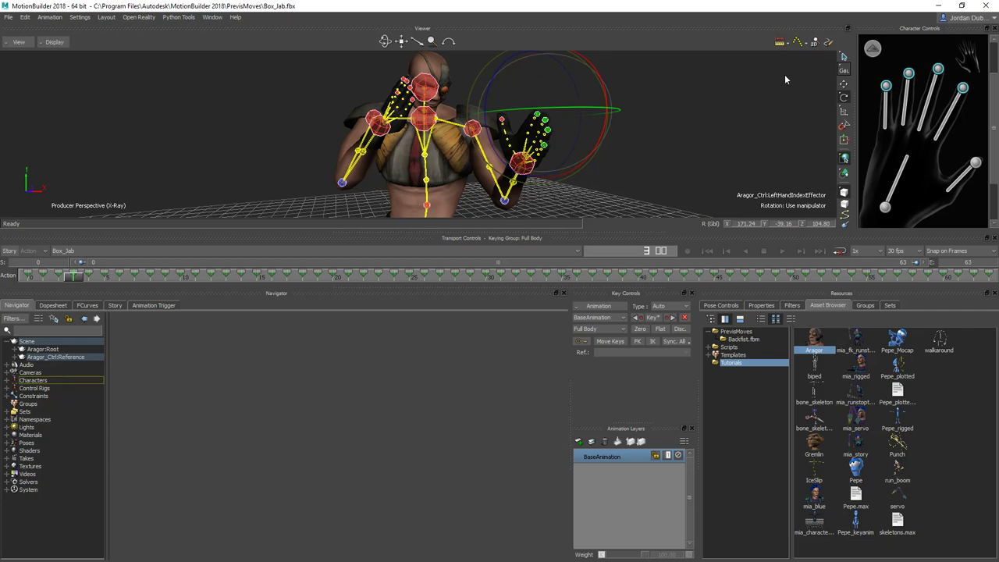
left_click(844, 71)
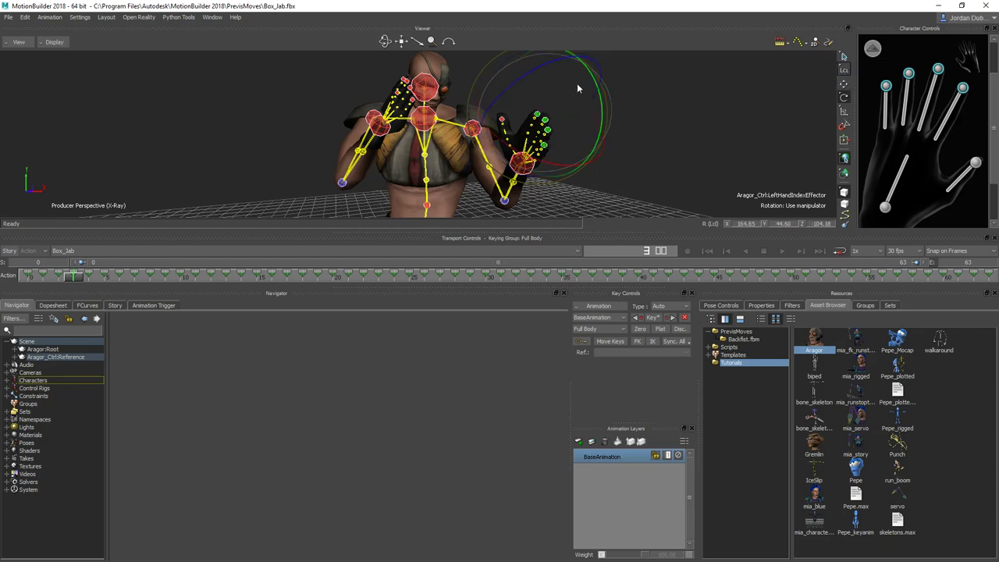
left_click_drag(535, 78, 622, 136)
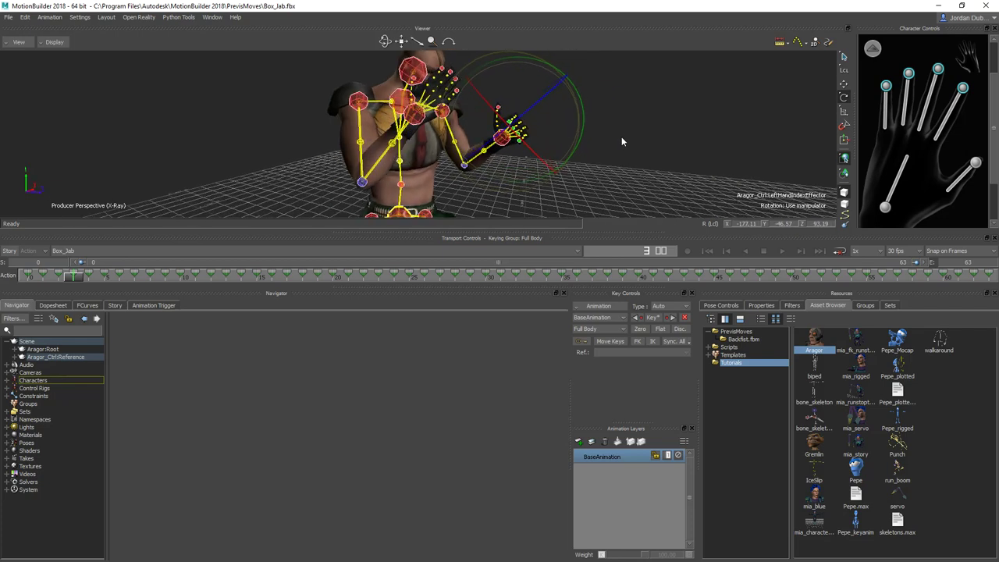
- Translate the left finger effectors toward the palm and reposition the thumb effector to close the hand into a fist
scroll(485, 137, "up", 3)
left_click_drag(485, 137, 391, 122, "ctrl+shift")
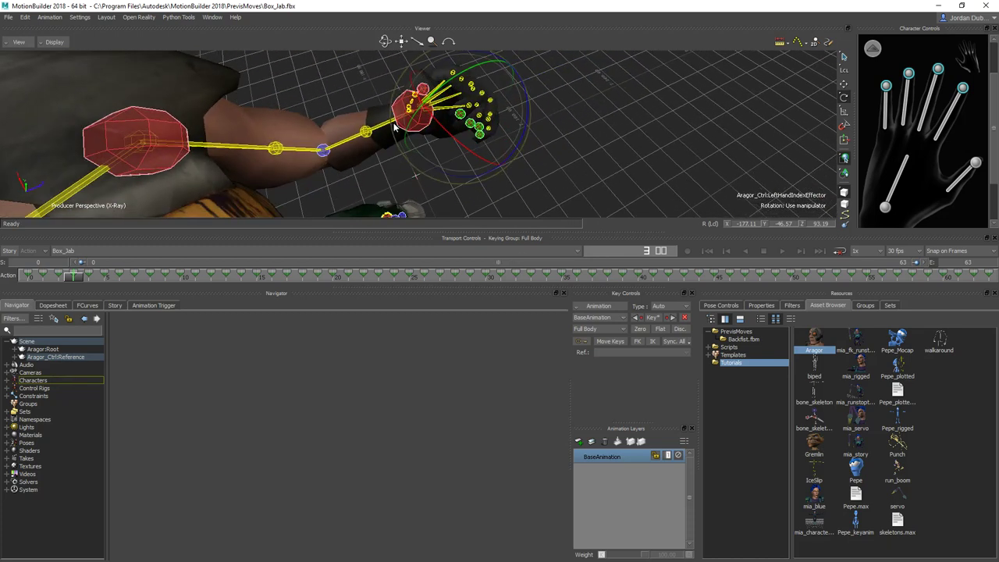
key("w")
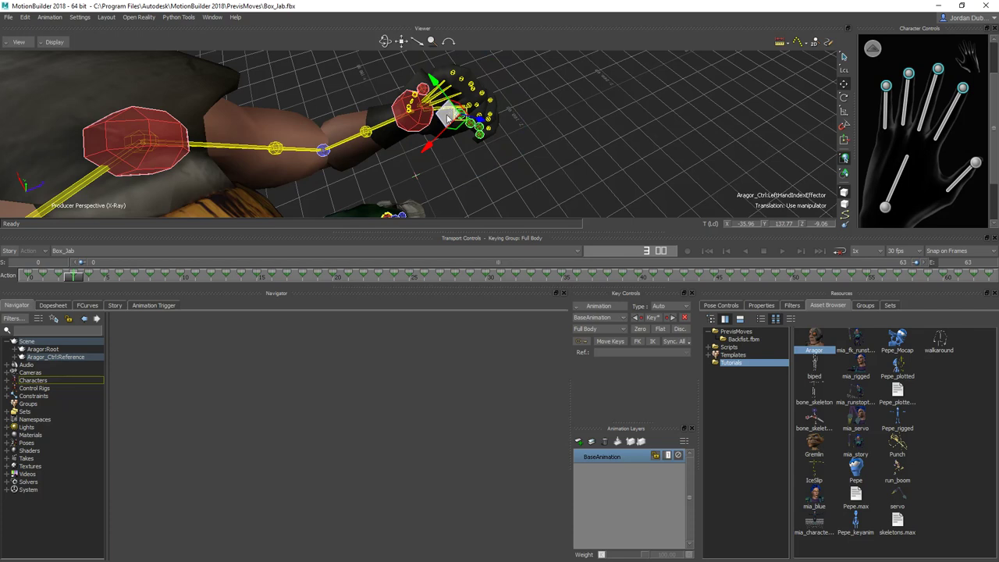
left_click_drag(449, 111, 478, 111)
left_click(479, 78)
left_click_drag(454, 68, 467, 112)
left_click_drag(390, 88, 664, 108)
left_click_drag(421, 104, 468, 148)
left_click_drag(408, 166, 594, 189)
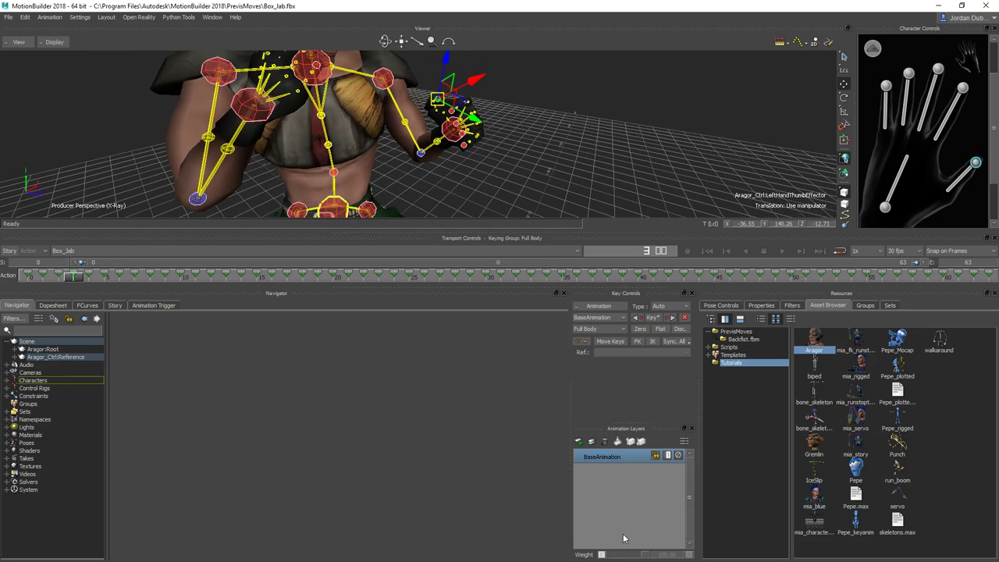
- Add a new animation layer above BaseAnimation and rename it LeftHand
left_click_drag(561, 173, 554, 153, "ctrl+shift")
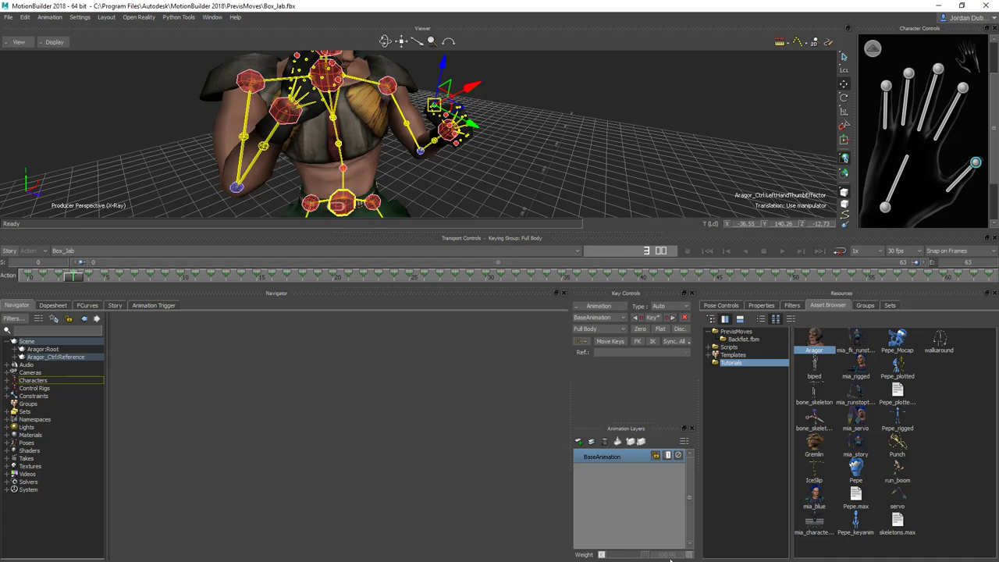
left_click(578, 441)
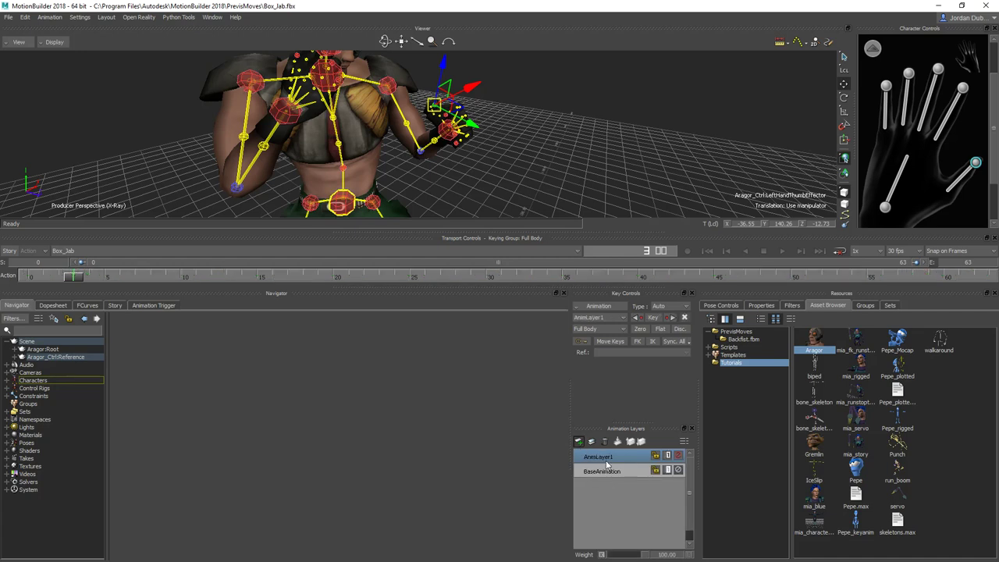
right_click(610, 457)
mouse_move(622, 451)
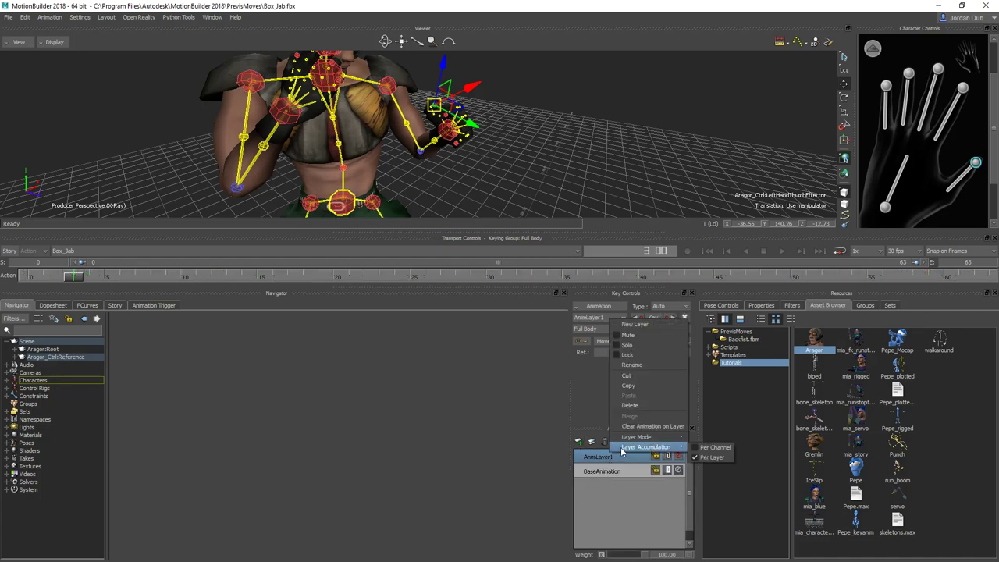
left_click(624, 366)
type("LeftHand")
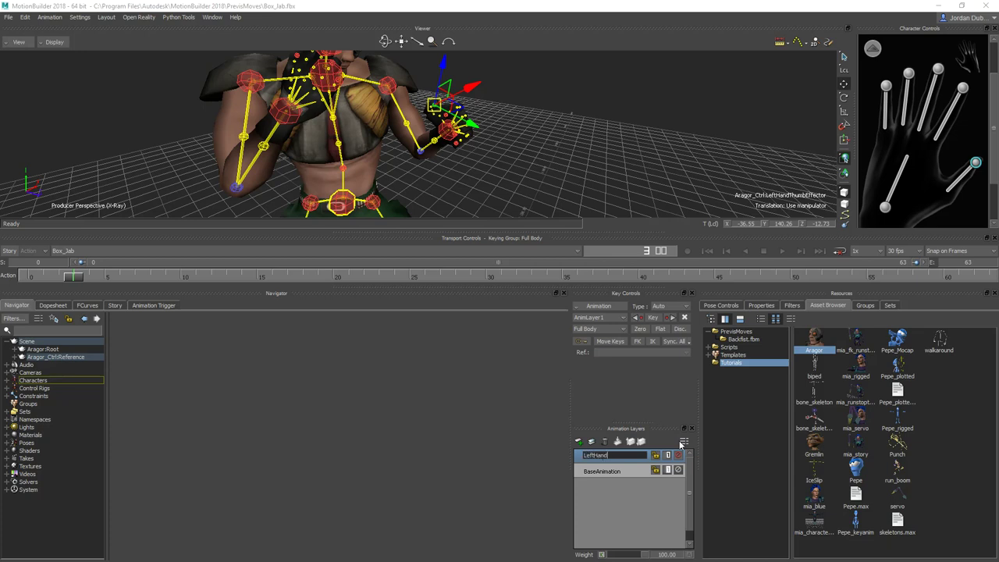
key("Return")
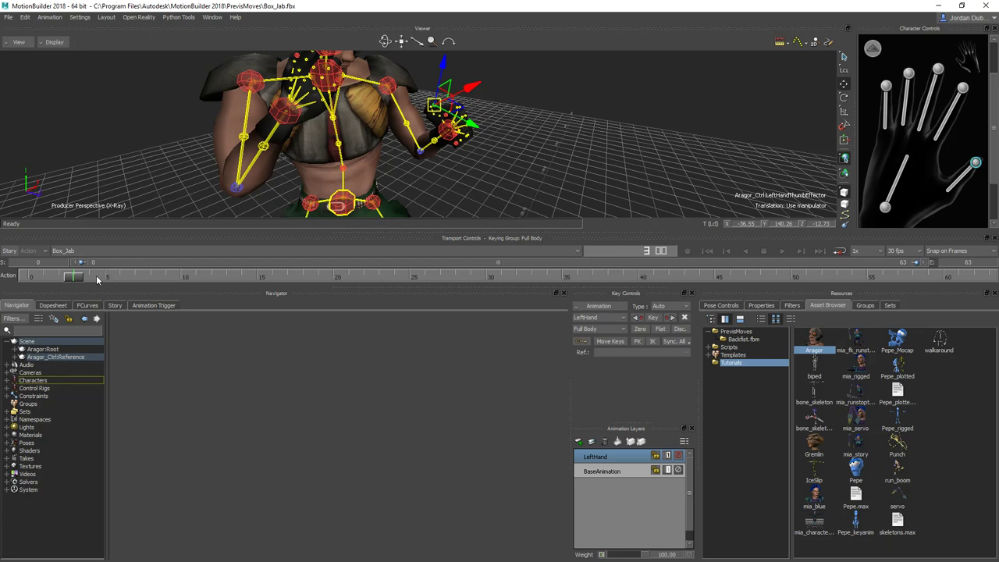
- Key the left-hand fist pose on the LeftHand layer and place that key at frame 0
left_click(654, 318)
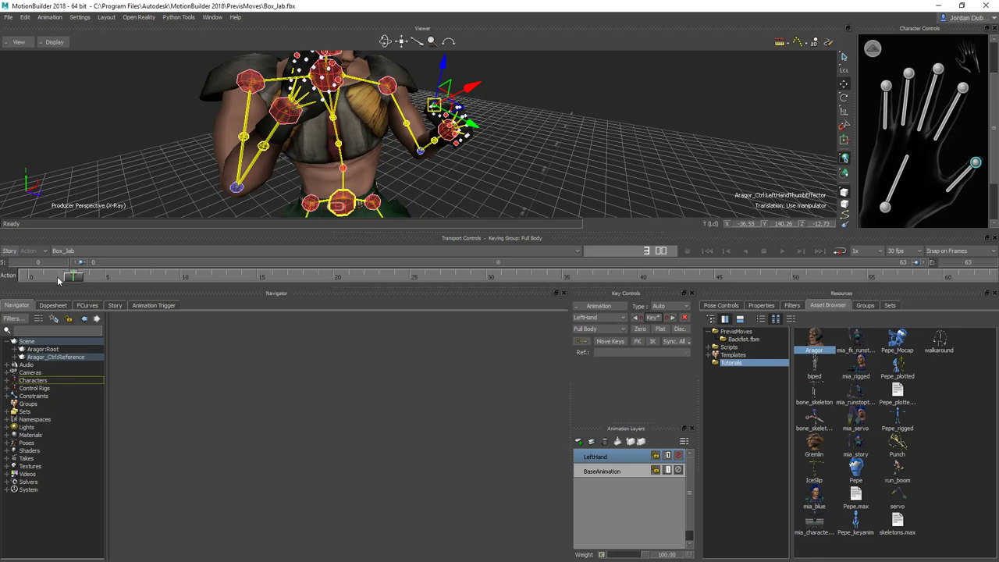
mouse_move(72, 277)
left_mouse_down()
mouse_move(794, 312)
mouse_move(211, 284)
mouse_move(481, 308)
mouse_move(867, 308)
mouse_move(28, 301)
mouse_move(136, 299)
left_mouse_up()
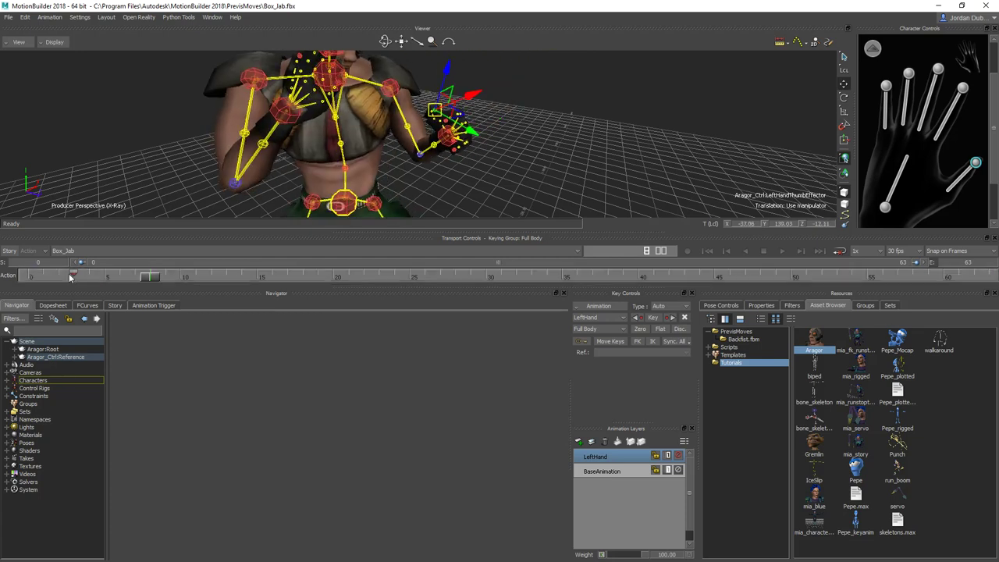
key("Home")
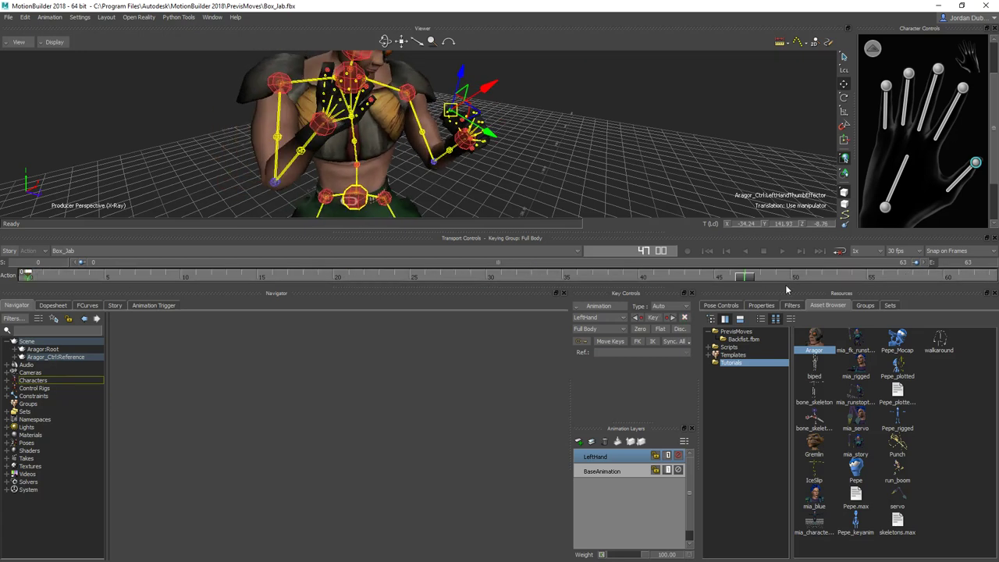
- At frame 14, toggle the LeftHand layer's mute on and off to compare the open hand with the fist
mouse_move(428, 278)
left_mouse_down()
mouse_move(104, 277)
mouse_move(608, 277)
mouse_move(104, 277)
mouse_move(286, 278)
mouse_move(194, 278)
mouse_move(240, 278)
left_mouse_up()
left_click(678, 457)
scroll(486, 177, "down", 5)
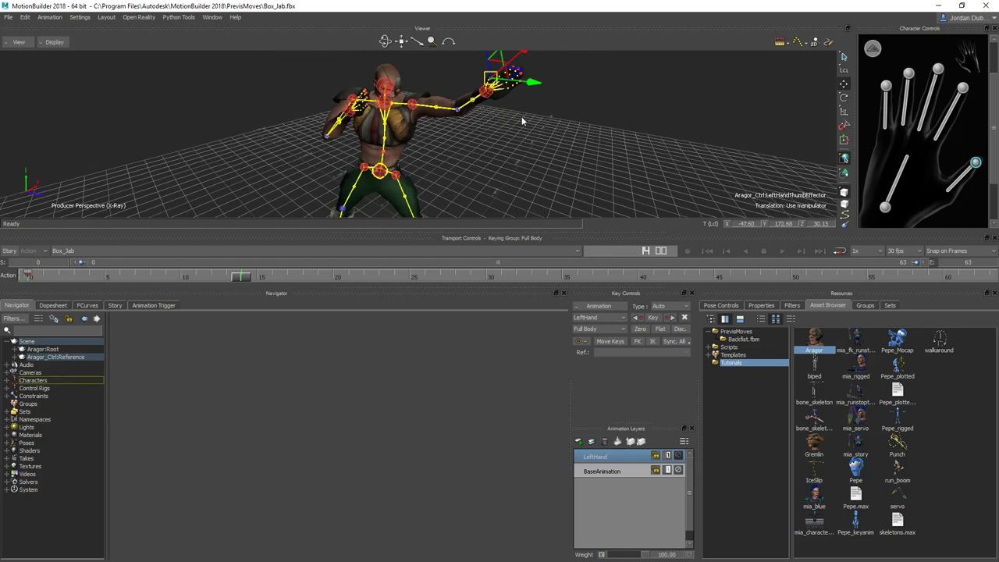
scroll(513, 89, "up", 2)
scroll(515, 88, "down", 5)
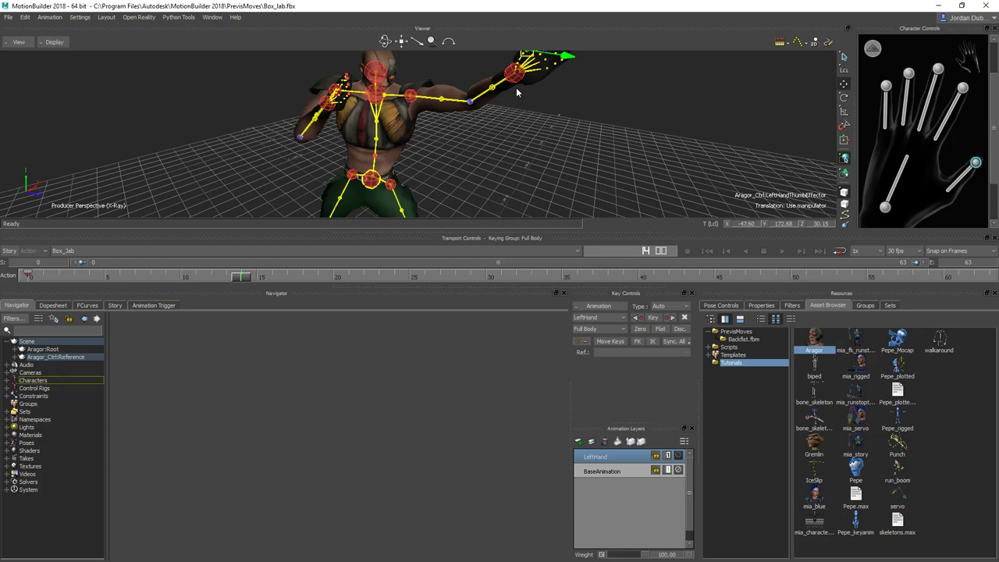
left_click(678, 456)
left_click(678, 457)
left_click(678, 458)
left_click(678, 459)
left_click(678, 457)
left_click(678, 458)
left_click(677, 458)
left_click(677, 458)
left_click(678, 457)
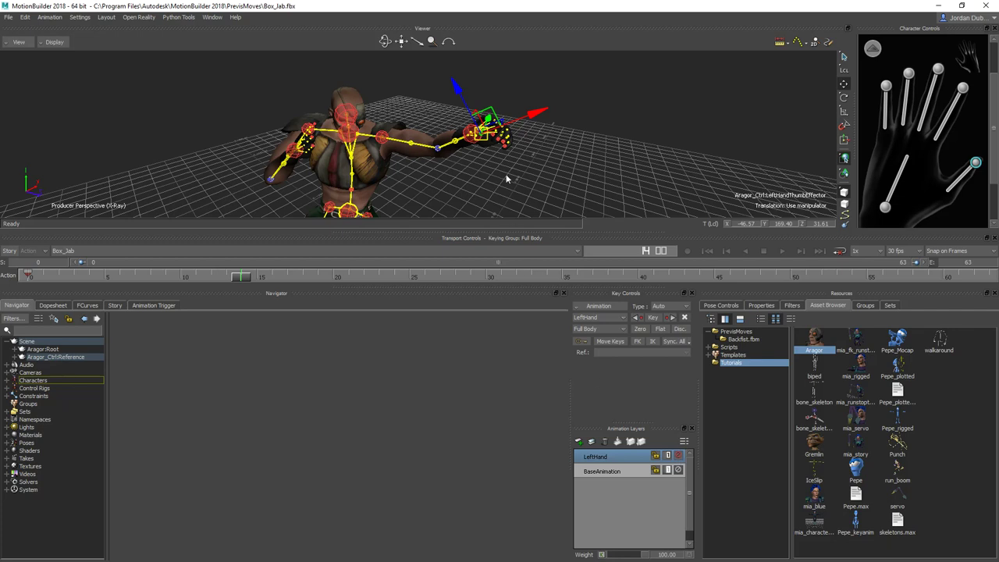
- Frame the left hand at frame 14 and set the LeftHand layer's weight to 0
scroll(499, 175, "up", 10)
scroll(515, 147, "down", 5)
left_click_drag(507, 149, 483, 173, "ctrl+shift")
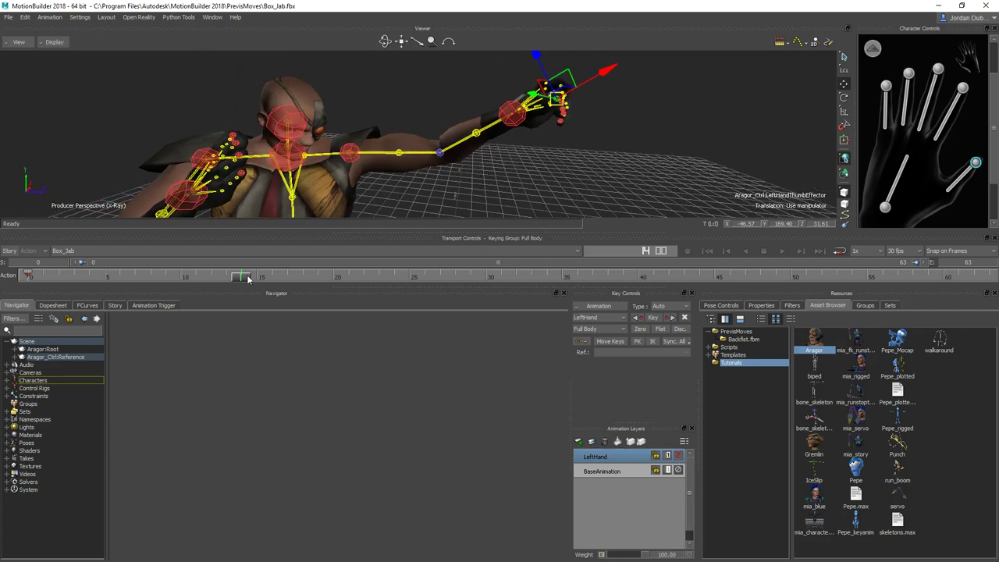
mouse_move(237, 286)
left_mouse_down()
mouse_move(62, 286)
mouse_move(240, 279)
left_mouse_up()
left_click_drag(647, 555, 585, 555)
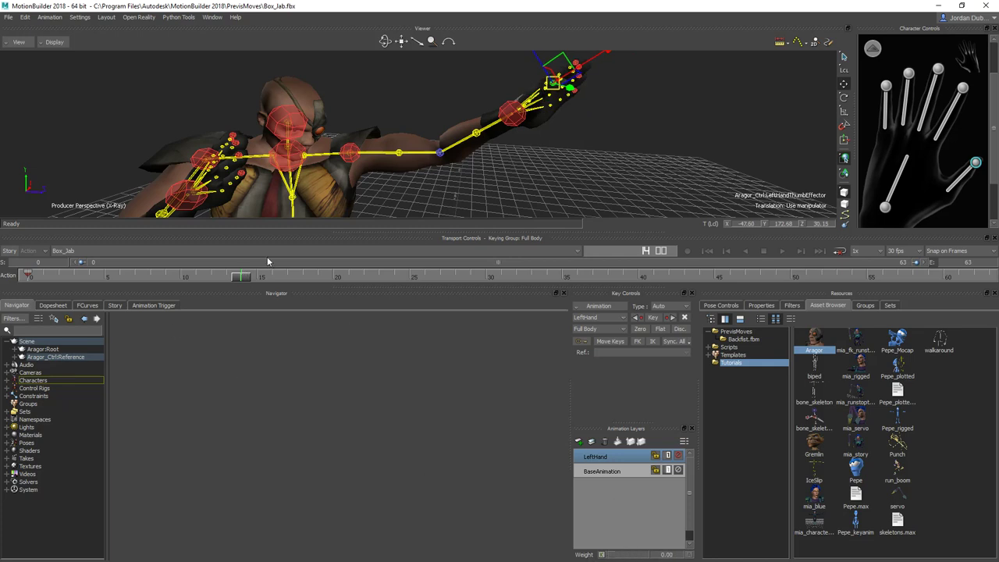
- Select all five left-hand finger effectors and key them on the LeftHand layer at frame 63
left_click_drag(234, 277, 978, 277)
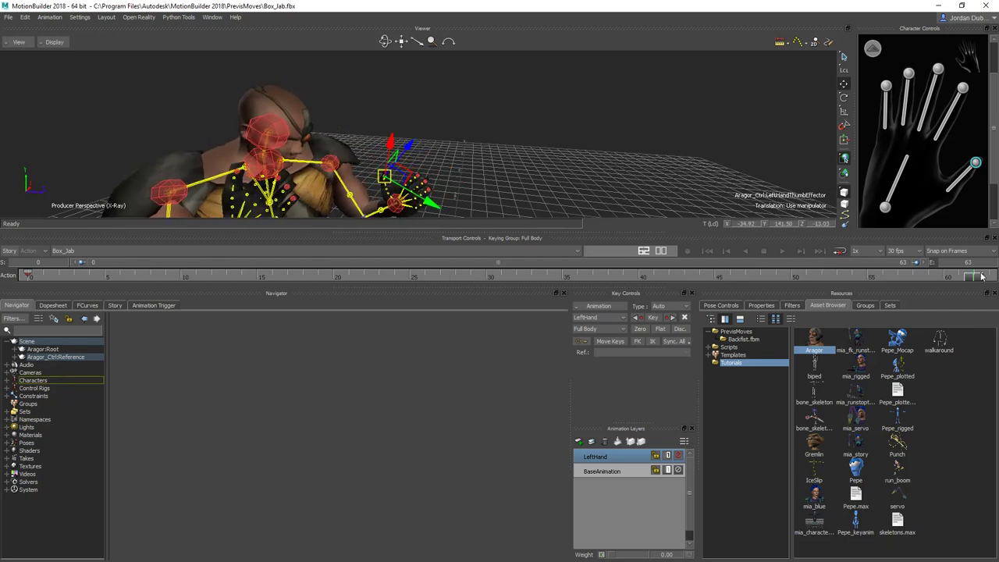
left_click_drag(981, 277, 988, 277)
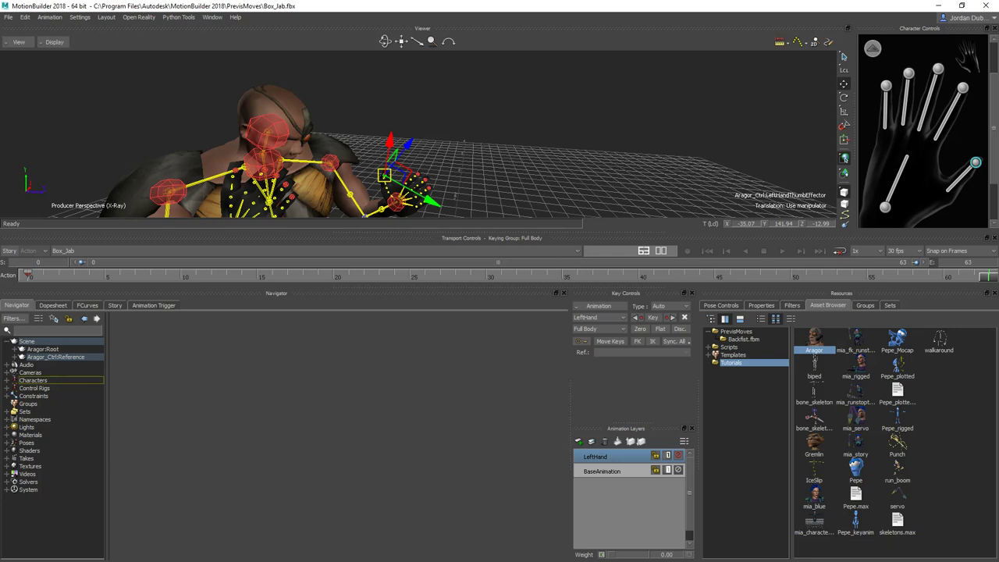
left_click(909, 73)
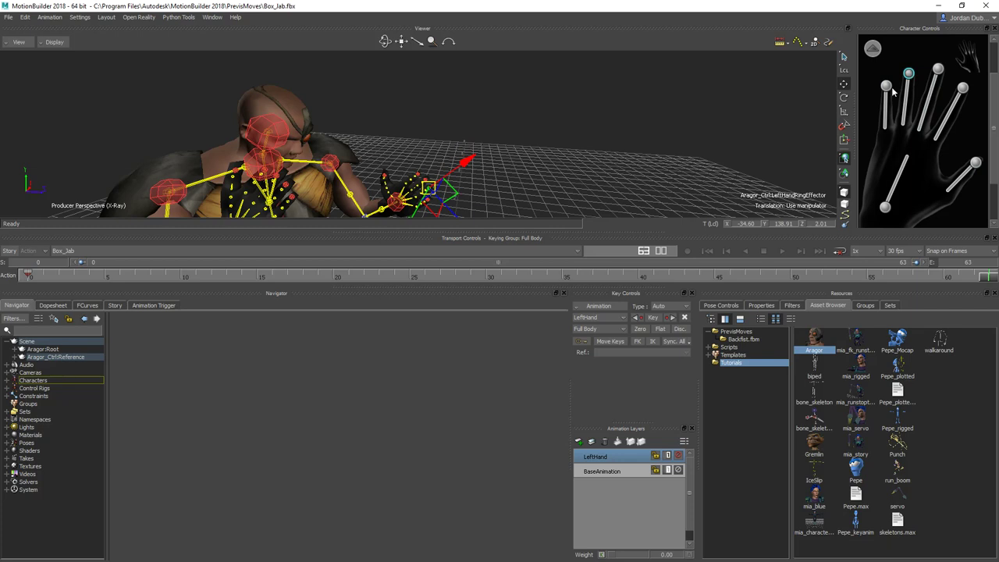
left_click(886, 86)
left_click(939, 69)
left_click(962, 87)
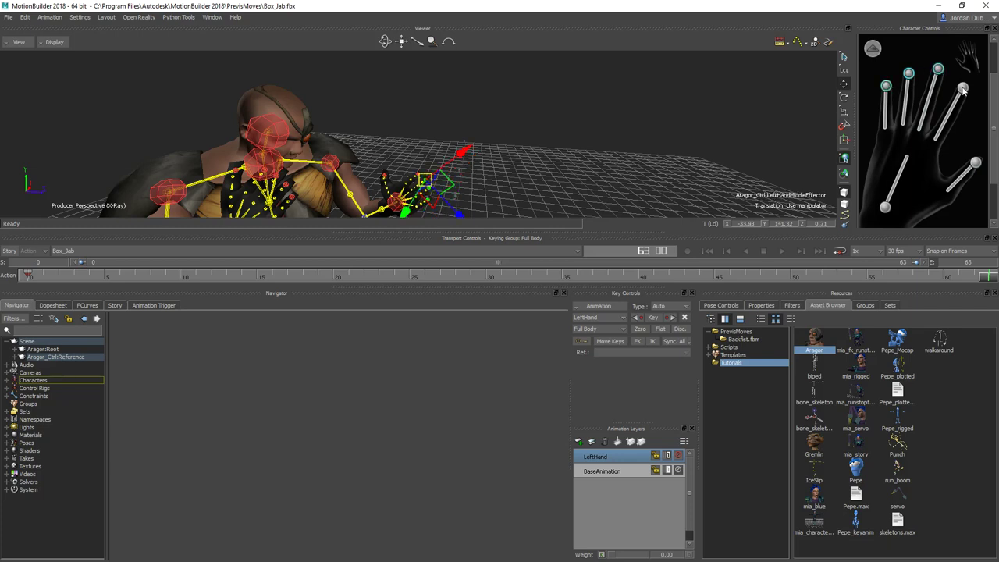
left_click(975, 163)
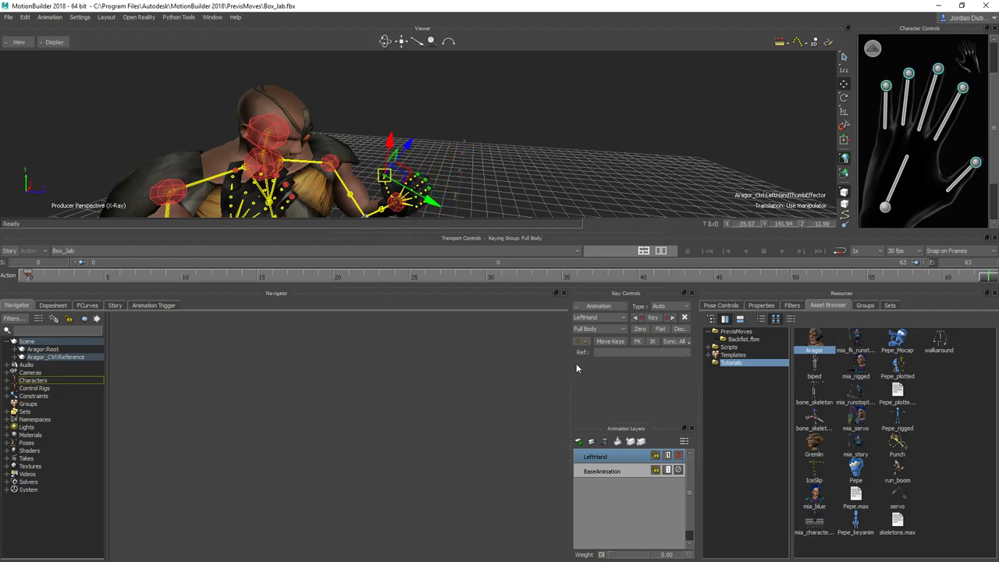
left_click(653, 318)
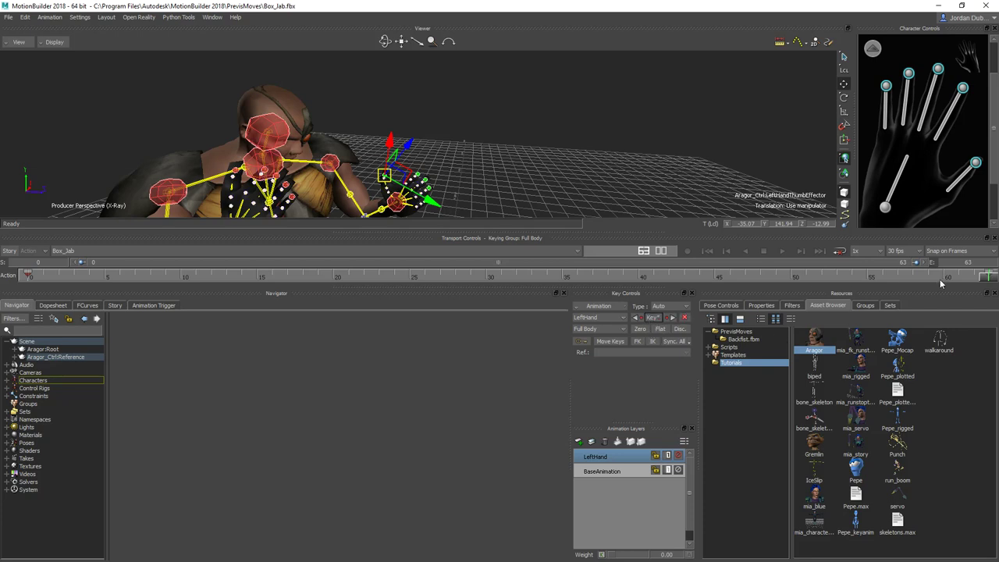
- Key the LeftHand layer's weight at 0 on frame 0 and scrub through the take
left_click_drag(987, 280, 6, 272)
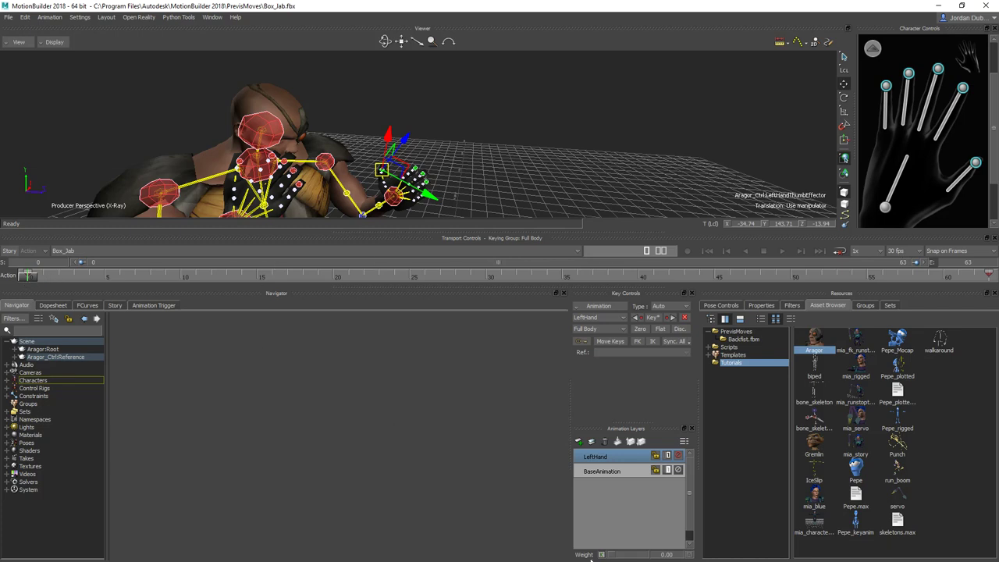
left_click(601, 554)
left_click_drag(612, 555, 668, 558)
left_click_drag(29, 279, 596, 298)
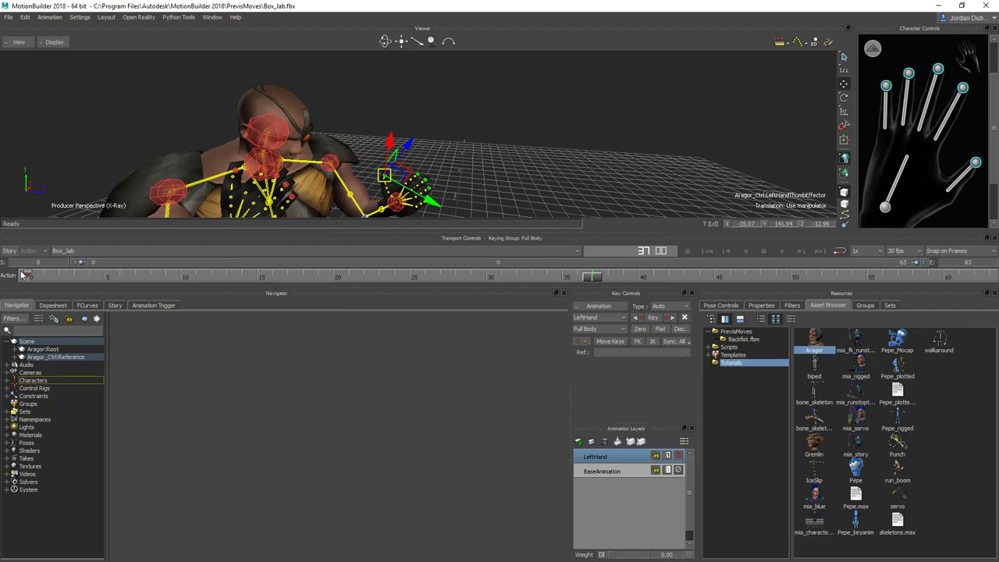
left_click_drag(615, 278, 15, 270)
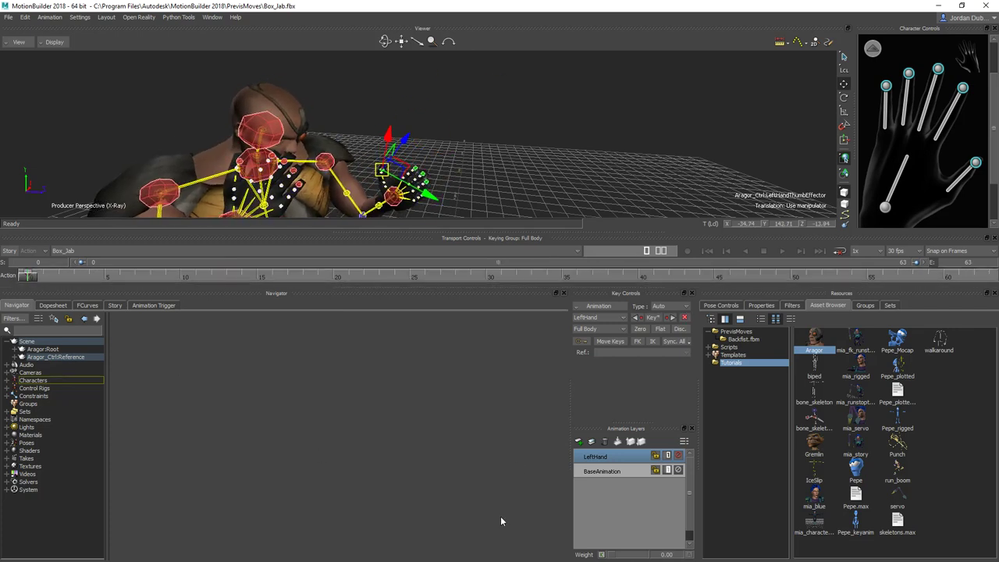
left_click_drag(608, 557, 563, 554)
left_click_drag(35, 277, 990, 278)
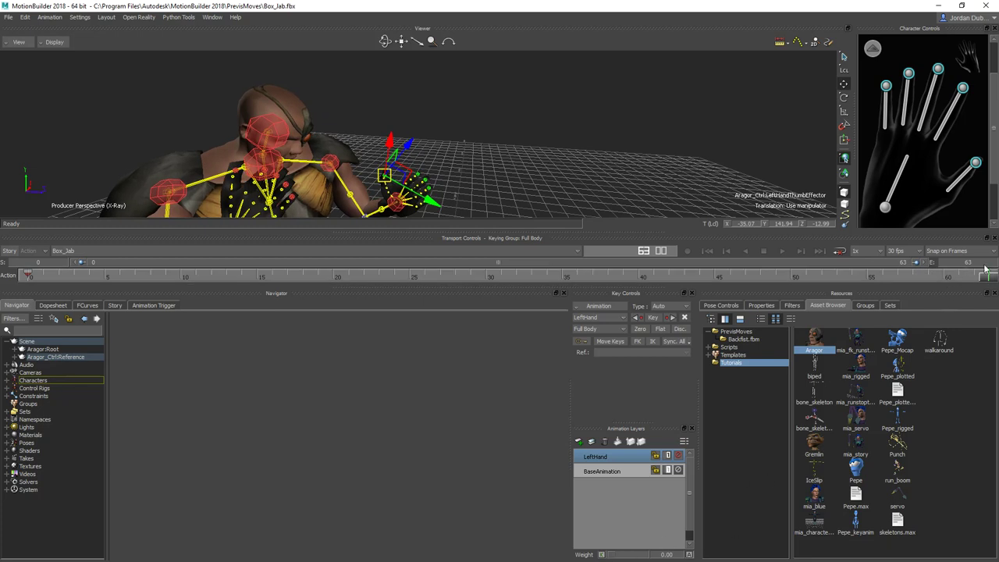
- Set the LeftHand layer's weight to 100 at frame 13 and key it
left_click_drag(991, 278, 224, 269)
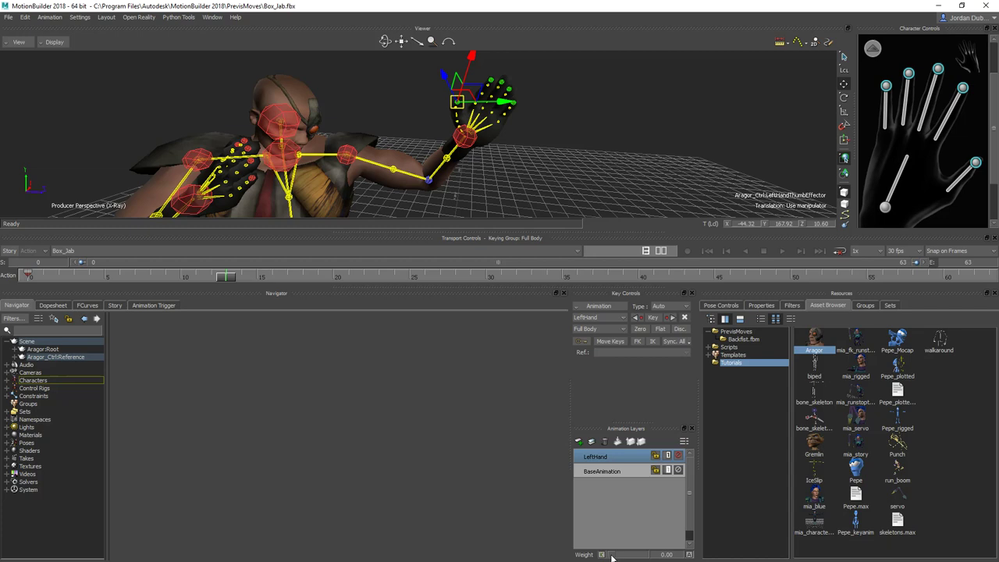
left_click_drag(613, 556, 664, 557)
left_click(602, 555)
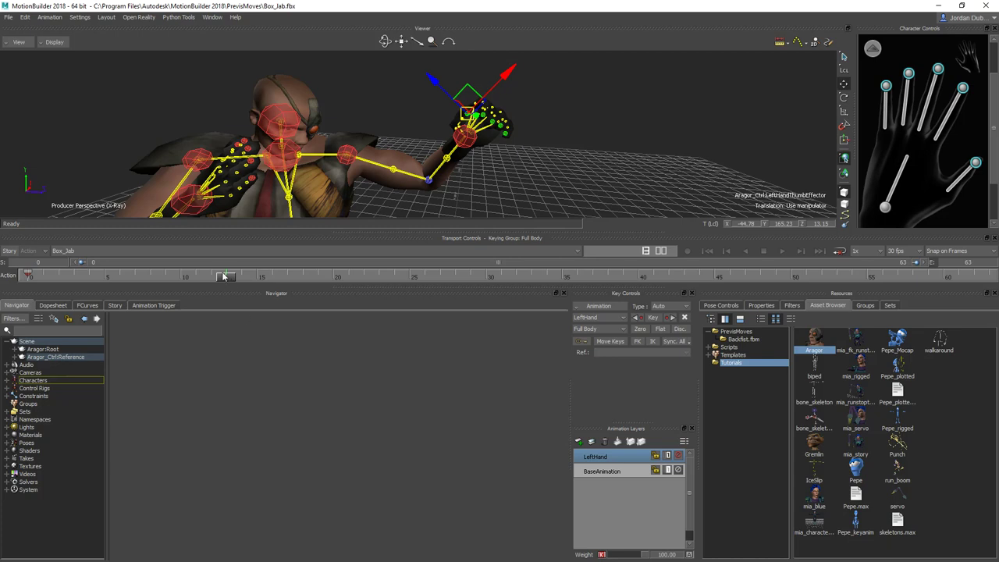
- Set and key the LeftHand layer's weight at 0 on frame 63, and play back the hand blend
left_click_drag(234, 277, 988, 317)
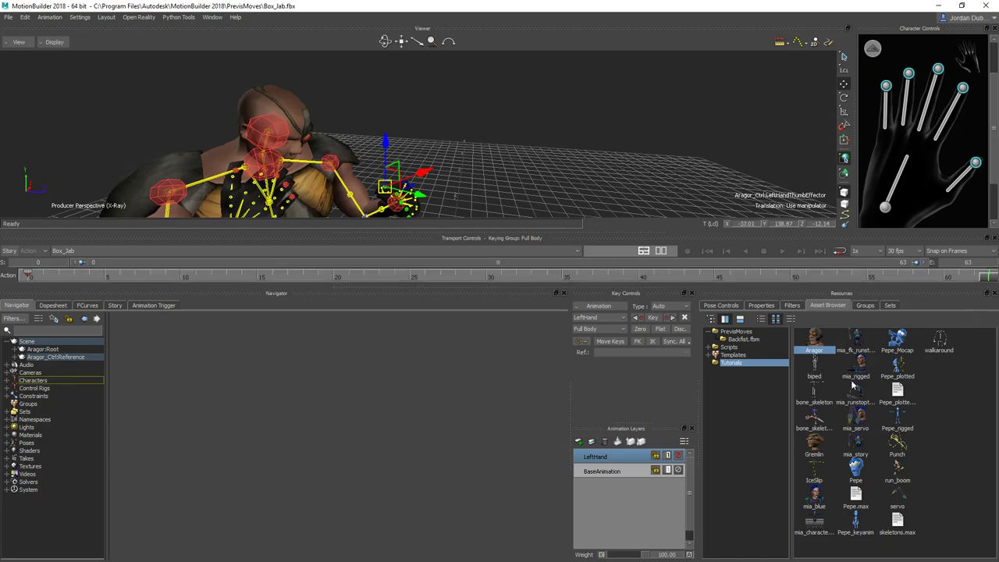
left_click_drag(646, 554, 593, 555)
left_click(602, 554)
key("space")
mouse_move(229, 280)
left_mouse_down()
mouse_move(163, 280)
mouse_move(621, 307)
mouse_move(92, 279)
left_mouse_up()
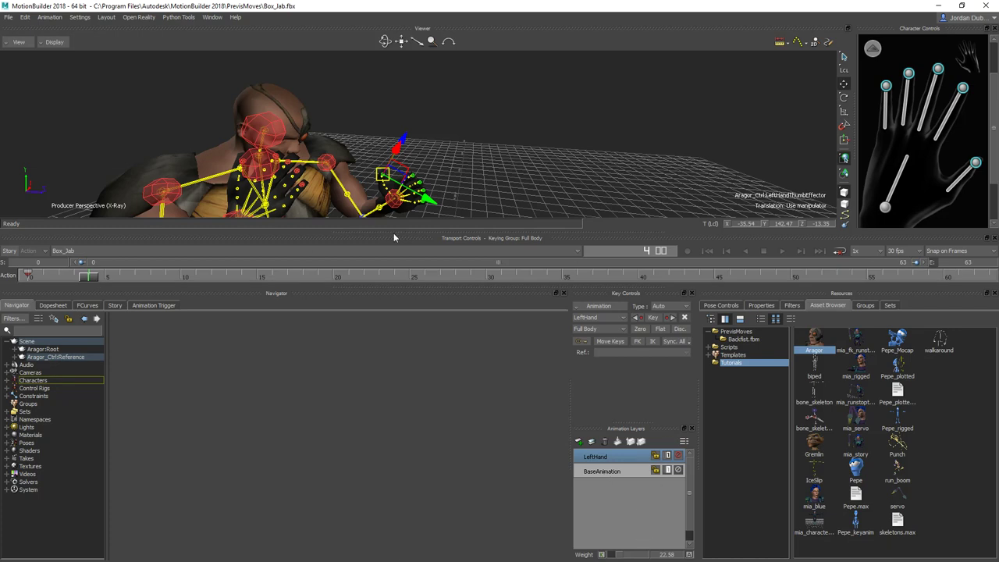
- Enlarge the viewer around Aragor's right hand and open the right hand controls
left_click_drag(574, 128, 742, 118, "ctrl+shift")
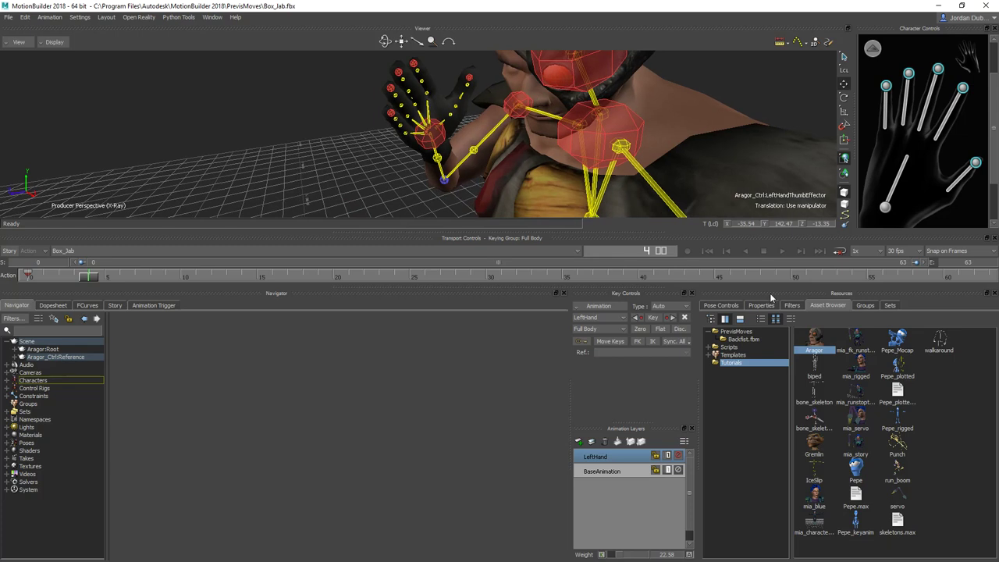
left_click(871, 50)
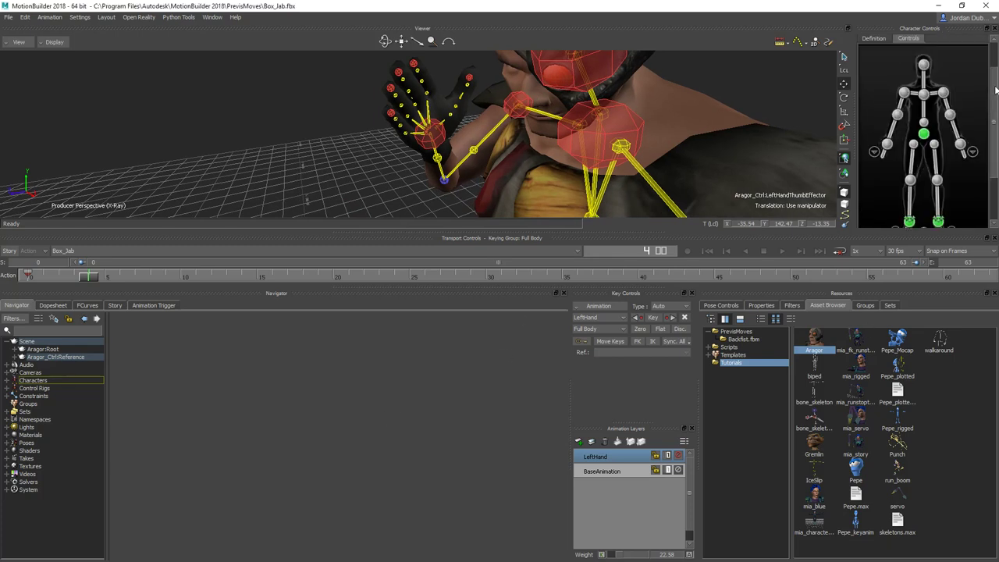
scroll(923, 132, "up", 2)
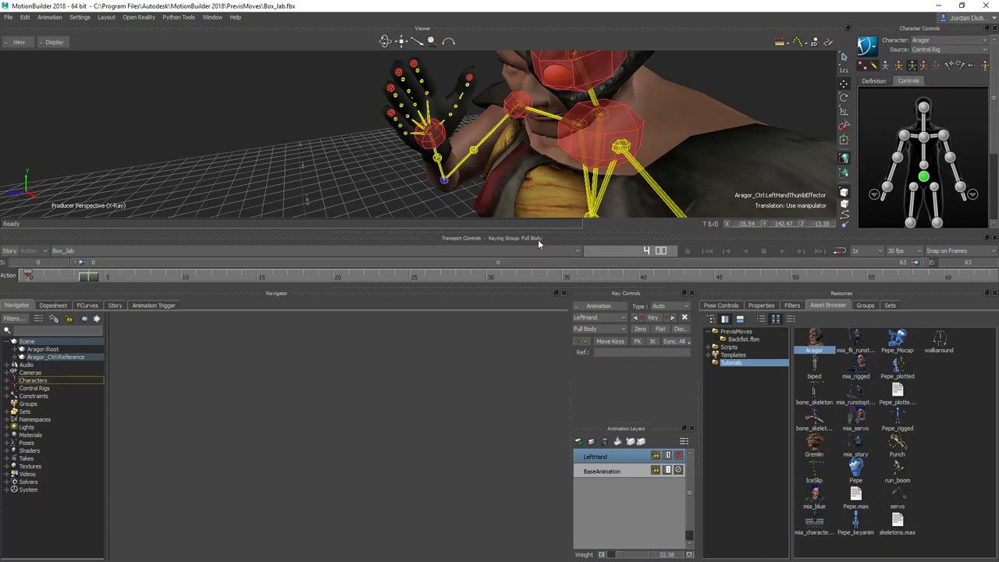
left_click_drag(541, 238, 540, 291)
left_click_drag(609, 127, 801, 110, "ctrl+shift")
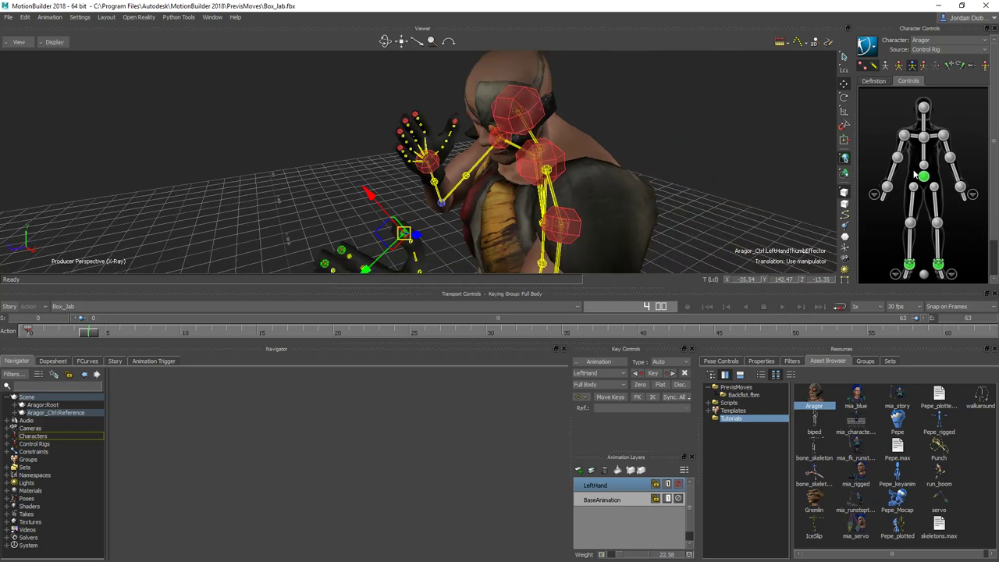
left_click(875, 194)
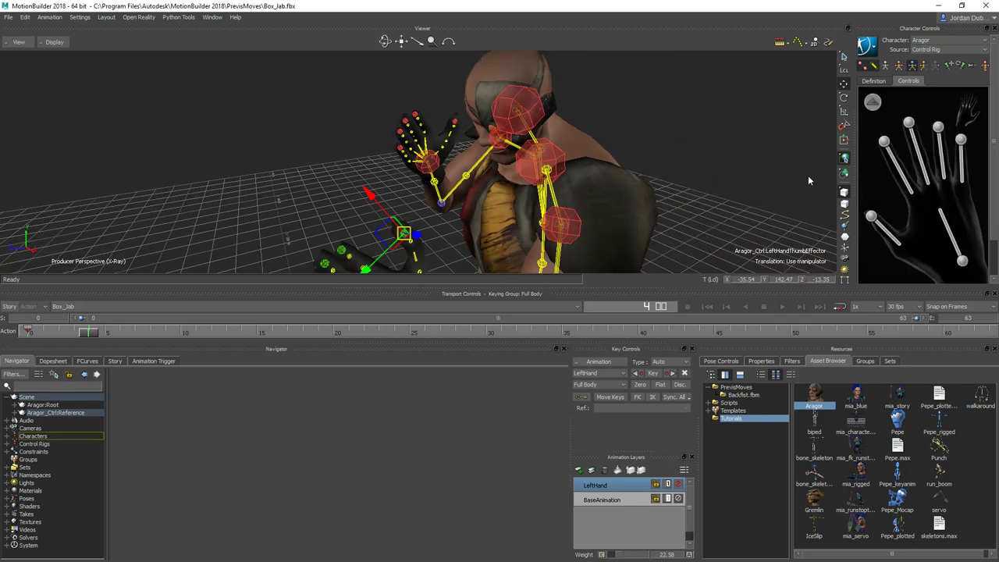
- Select the right index, middle, ring and pinky finger effectors together and activate rotation
left_click(883, 141)
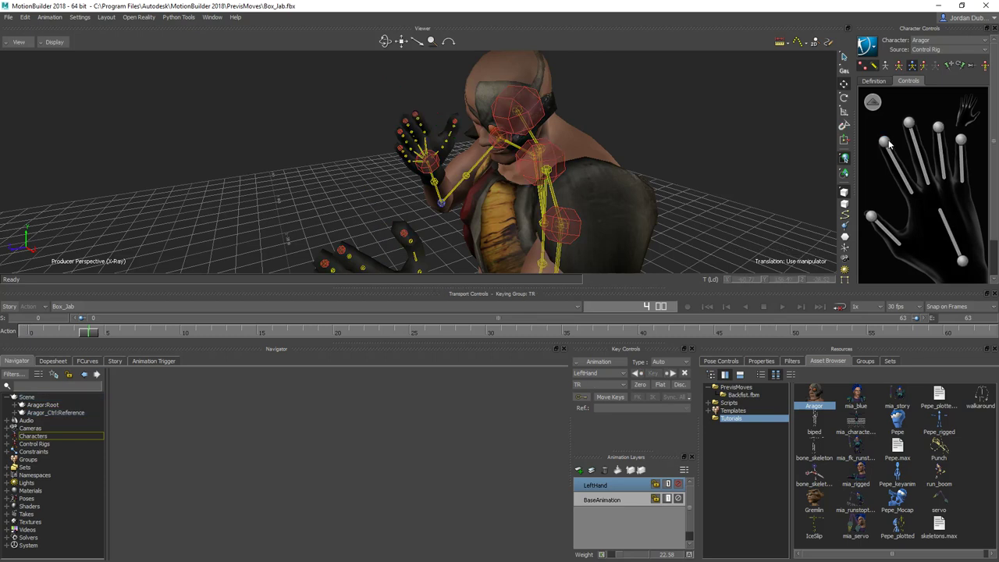
left_click(909, 123)
left_click(937, 127)
left_click(960, 139)
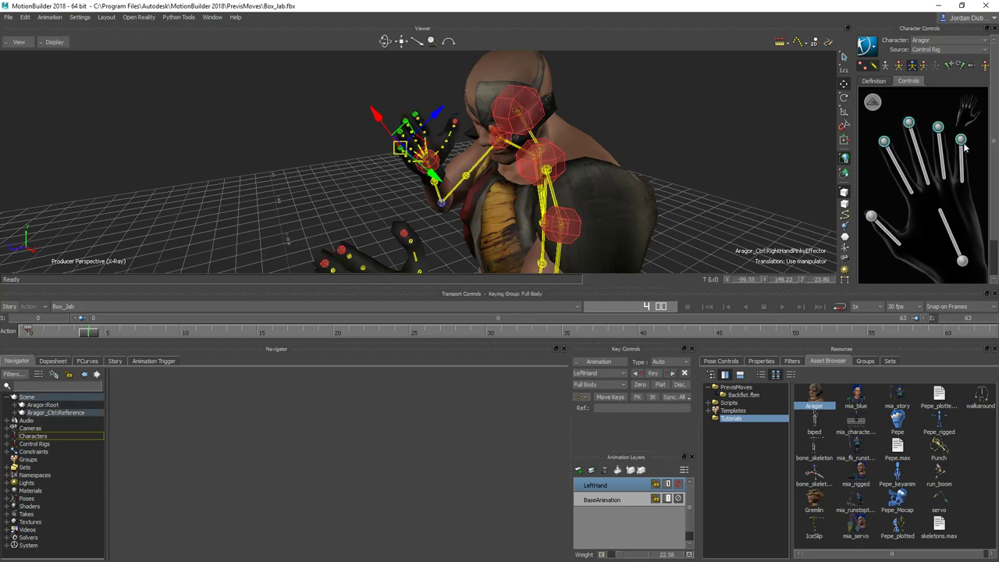
key("e")
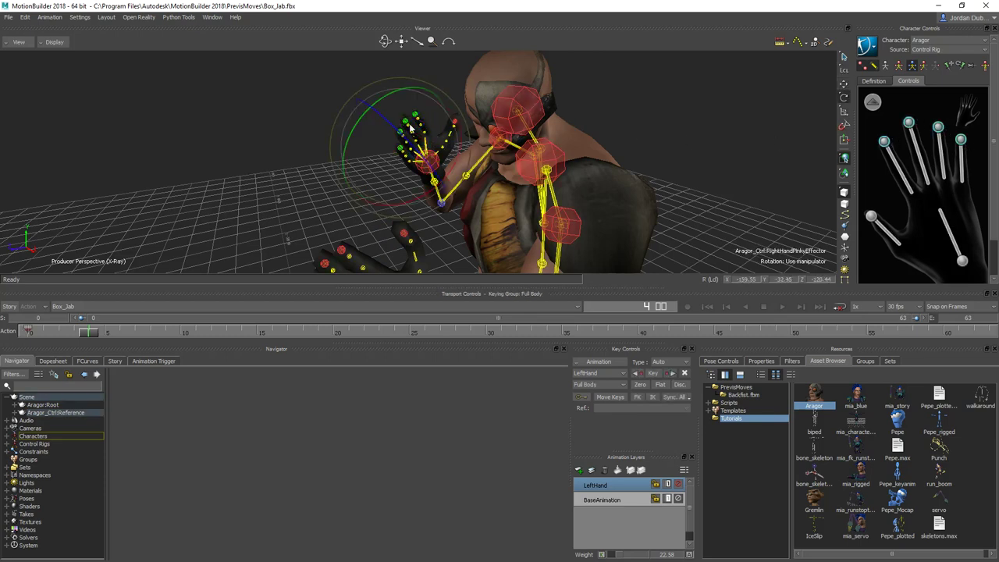
- Curl the selected right fingers into a fist and move the right thumb effector in over them
left_click_drag(382, 125, 448, 162)
left_click(457, 124)
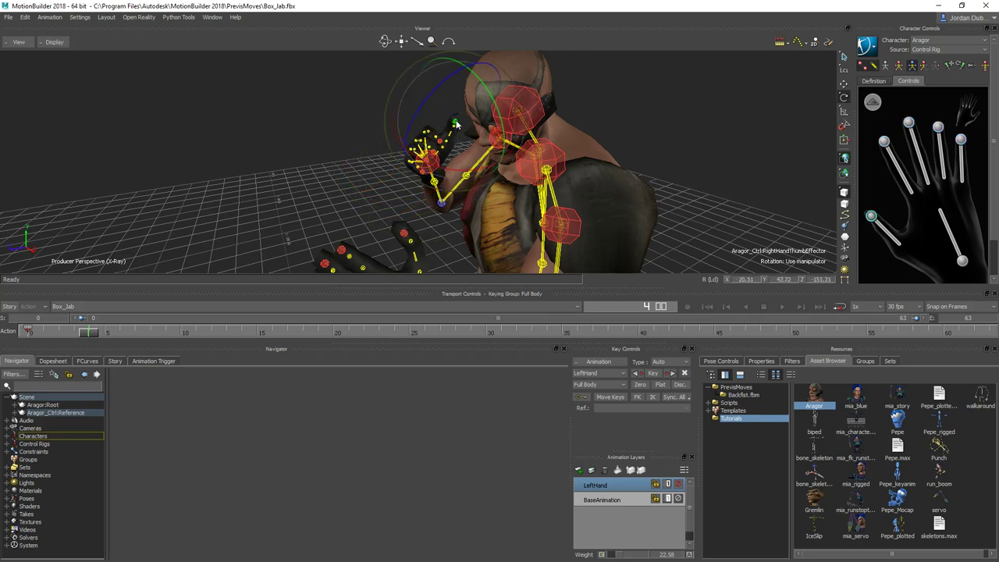
key("w")
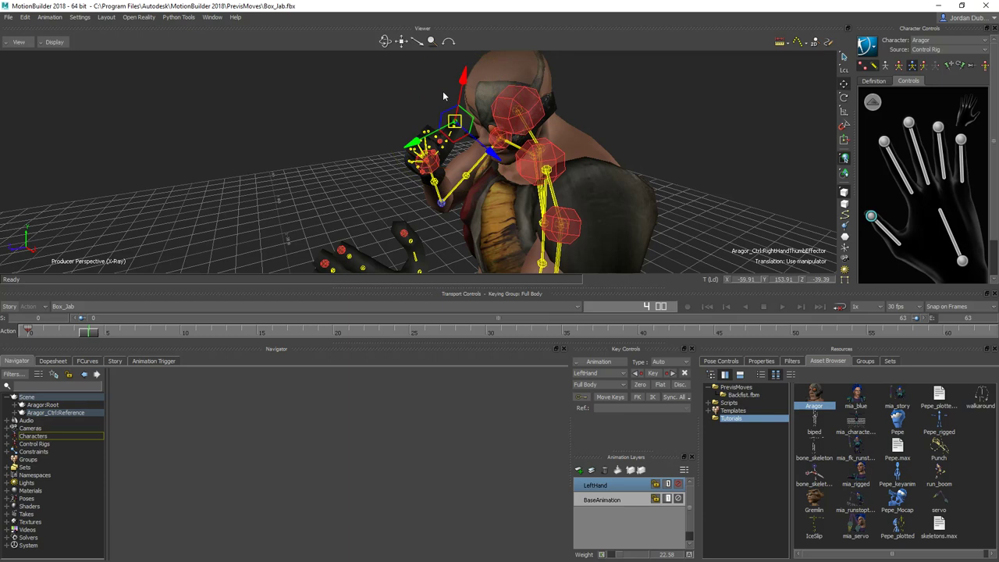
left_click_drag(444, 119, 441, 133)
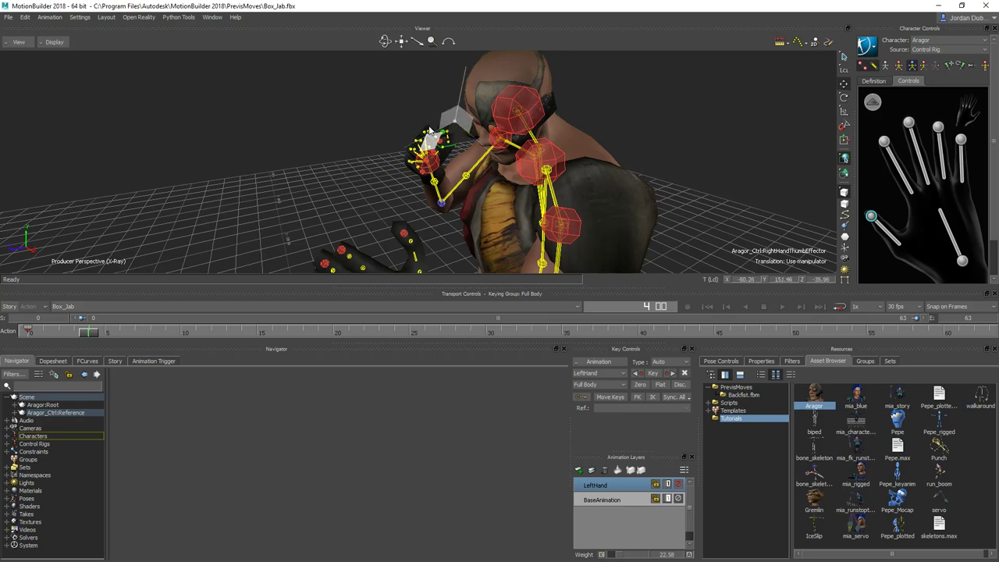
- Add an animation layer named RightHand and key the right fist pose on it
left_click(578, 470)
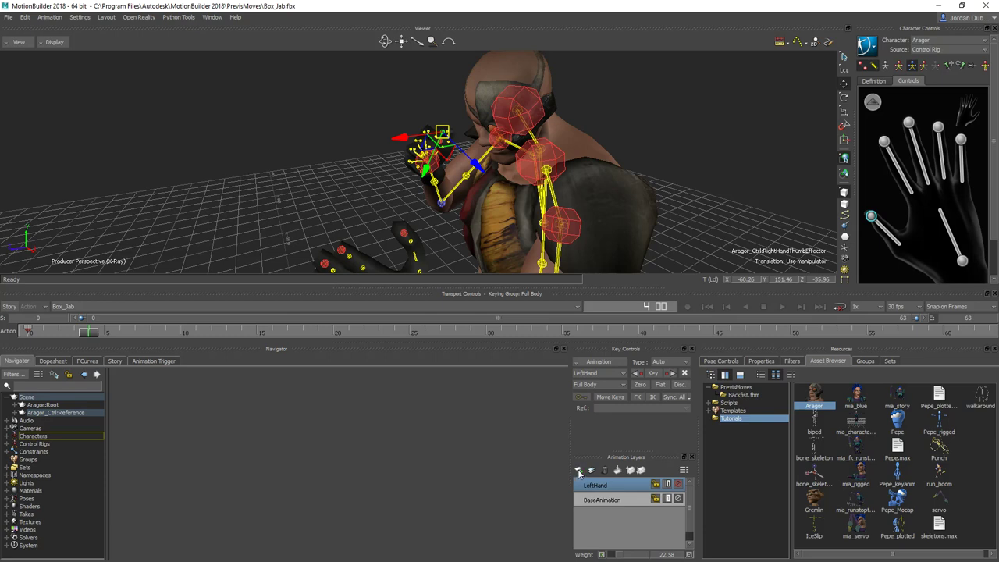
right_click(614, 486)
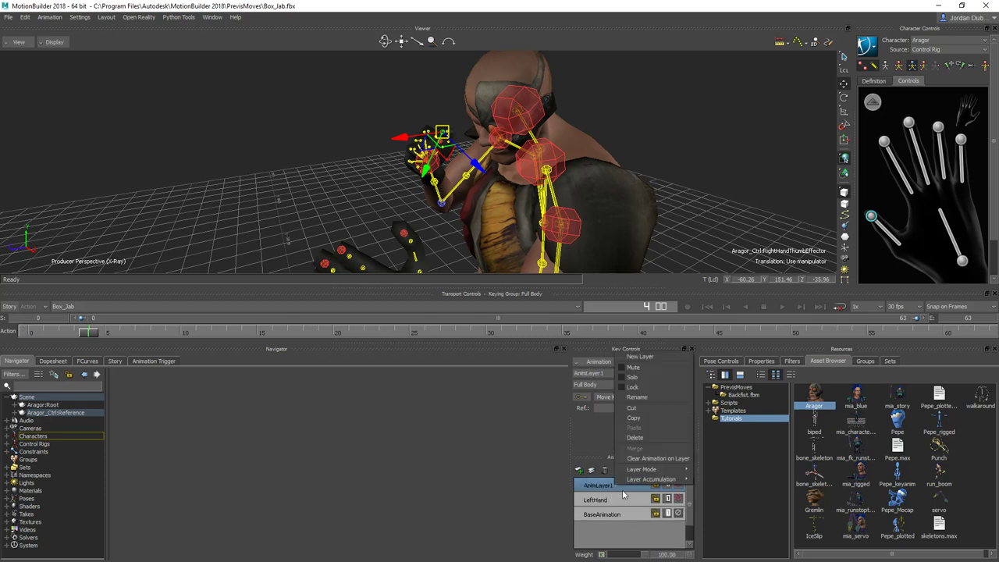
left_click(637, 397)
type("RightHand")
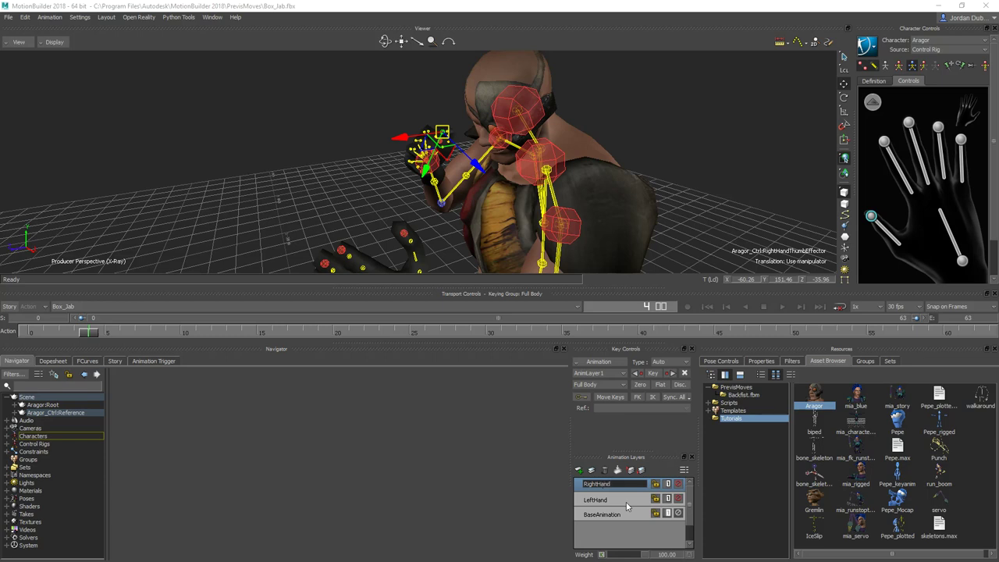
key("Return")
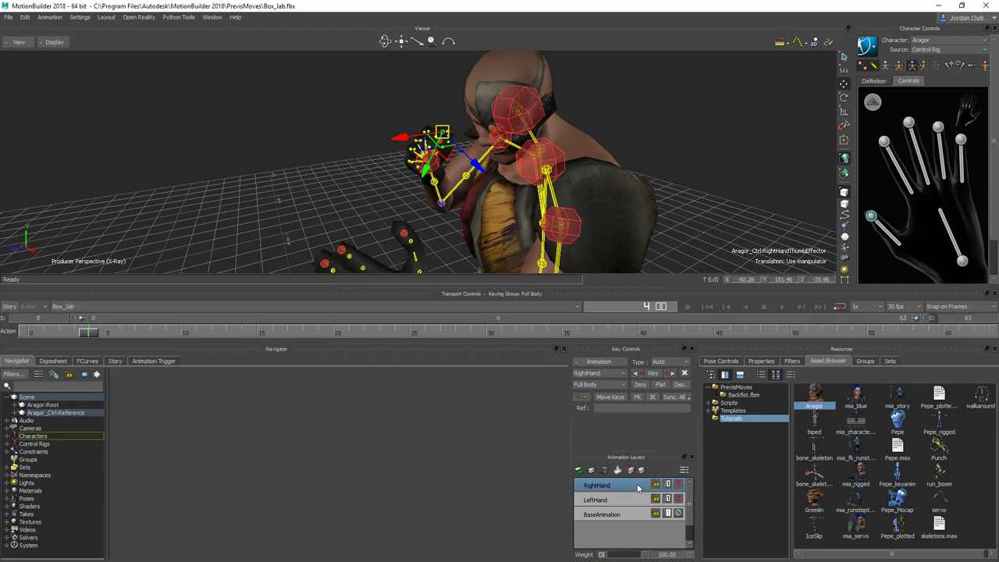
left_click(652, 373)
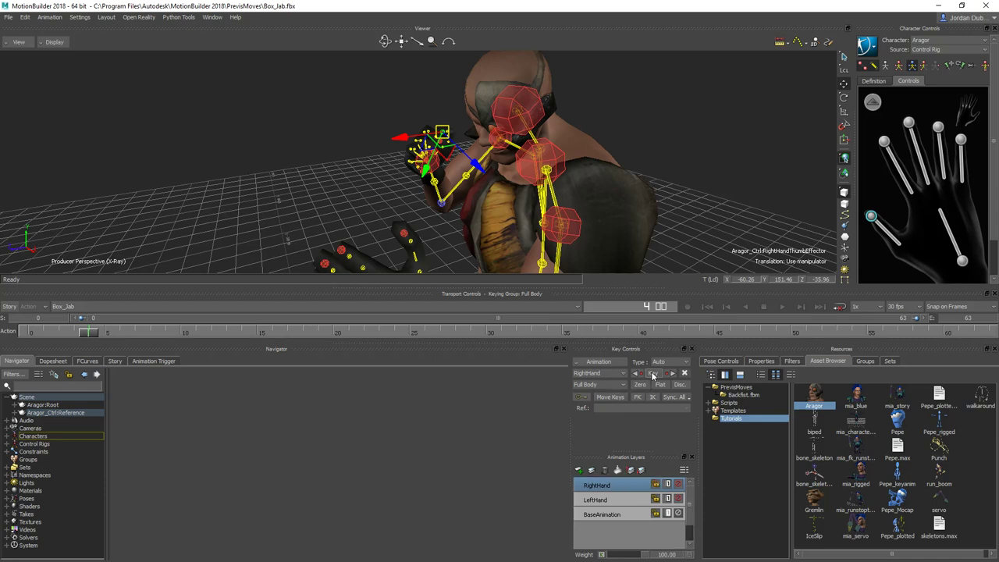
- Scrub through the take and check Aragor's fist poses from the front with the whole body in view
left_click_drag(107, 333, 726, 332)
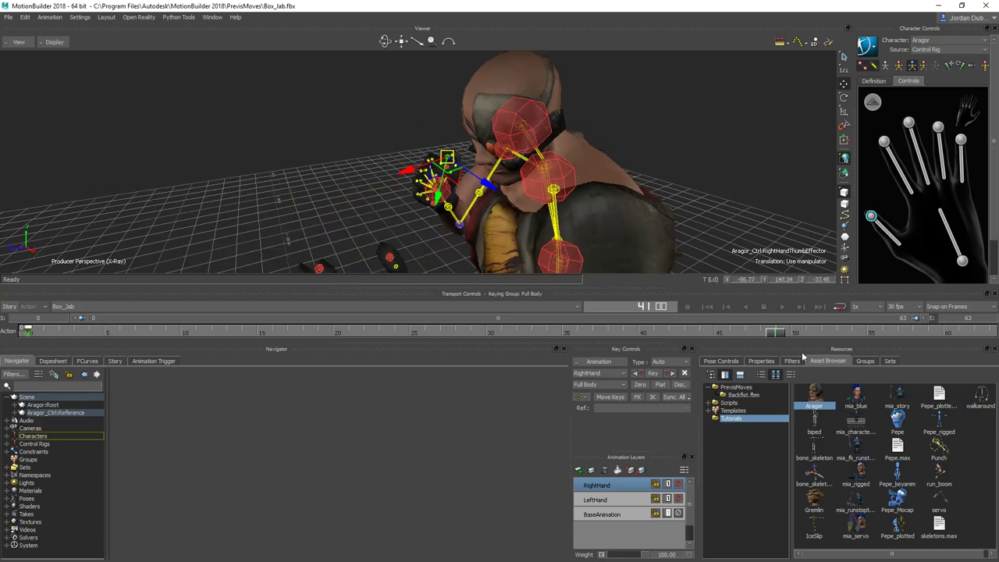
scroll(257, 118, "down", 5)
left_click_drag(258, 117, 444, 139, "ctrl+shift")
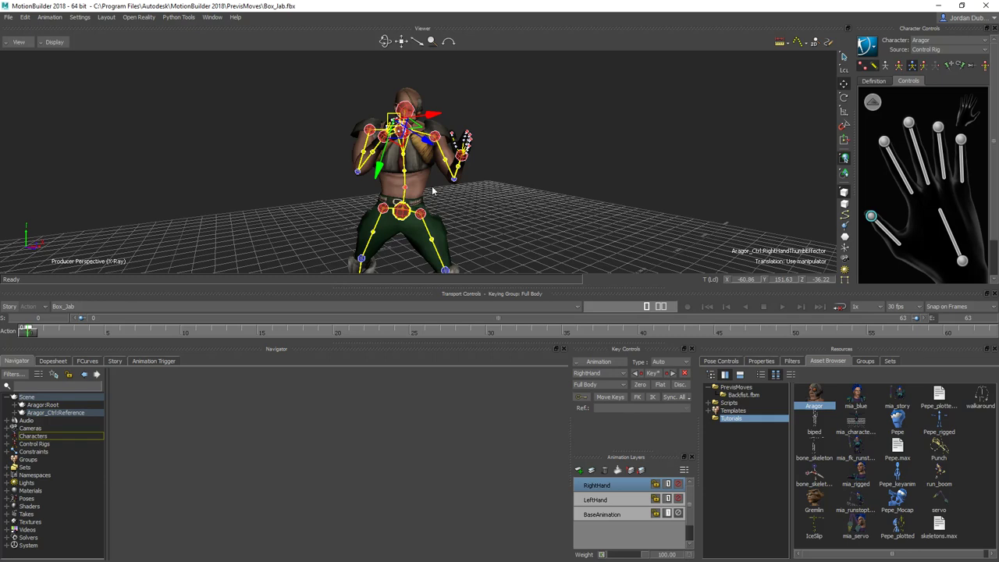
left_click(9, 17)
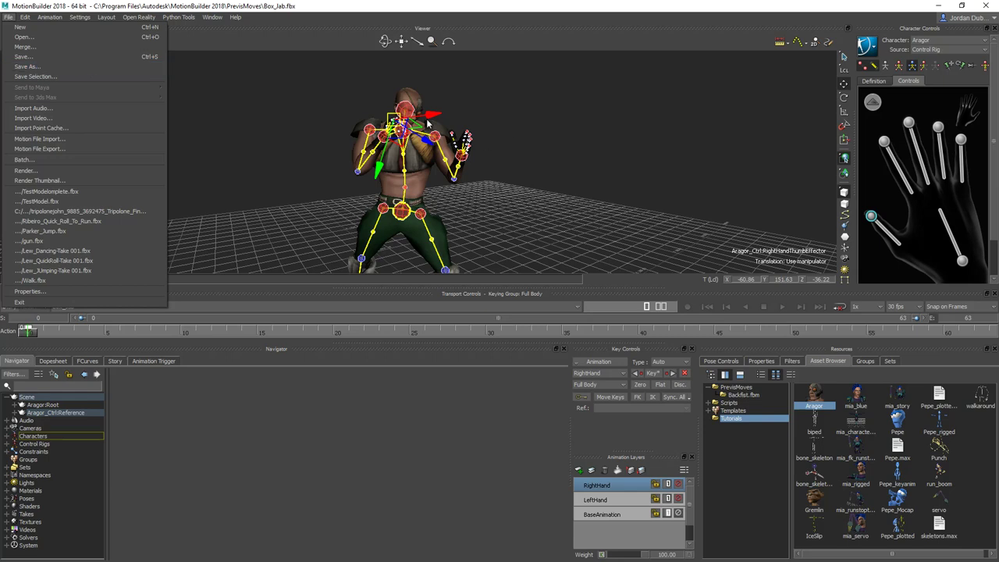
left_click(316, 22)
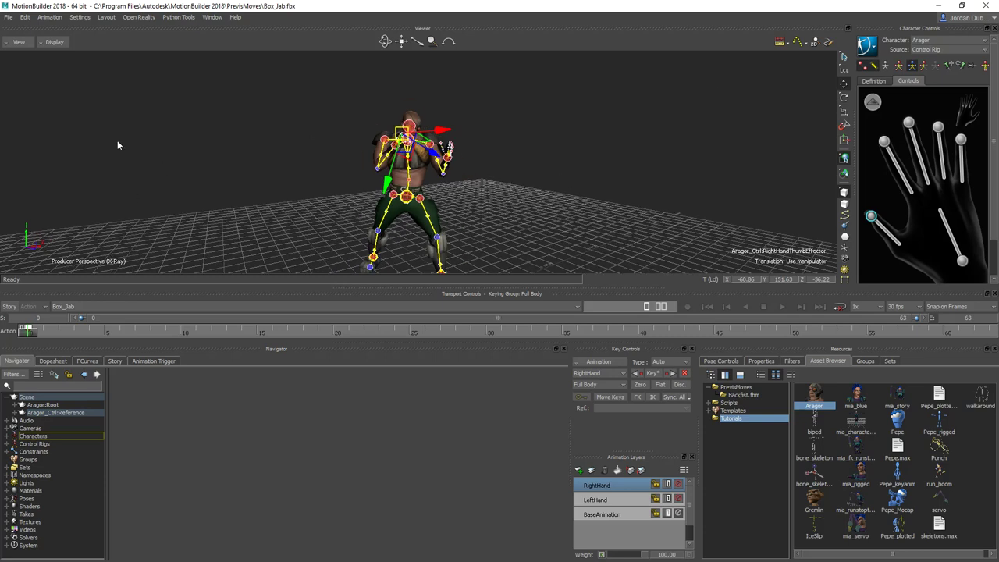
- Bake (plot) Aragor's control rig animation to the skeleton
left_click(872, 47)
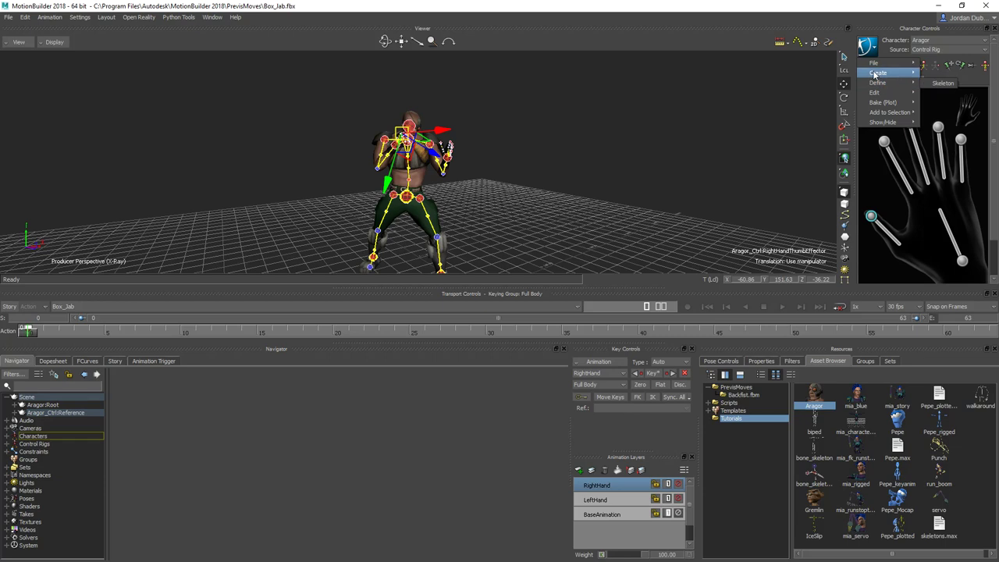
mouse_move(876, 63)
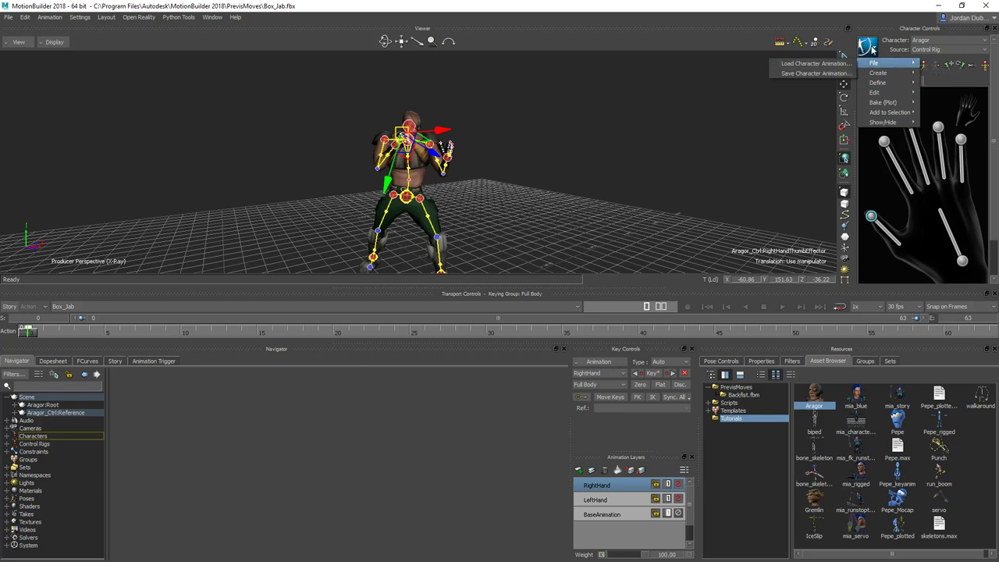
mouse_move(878, 83)
mouse_move(882, 102)
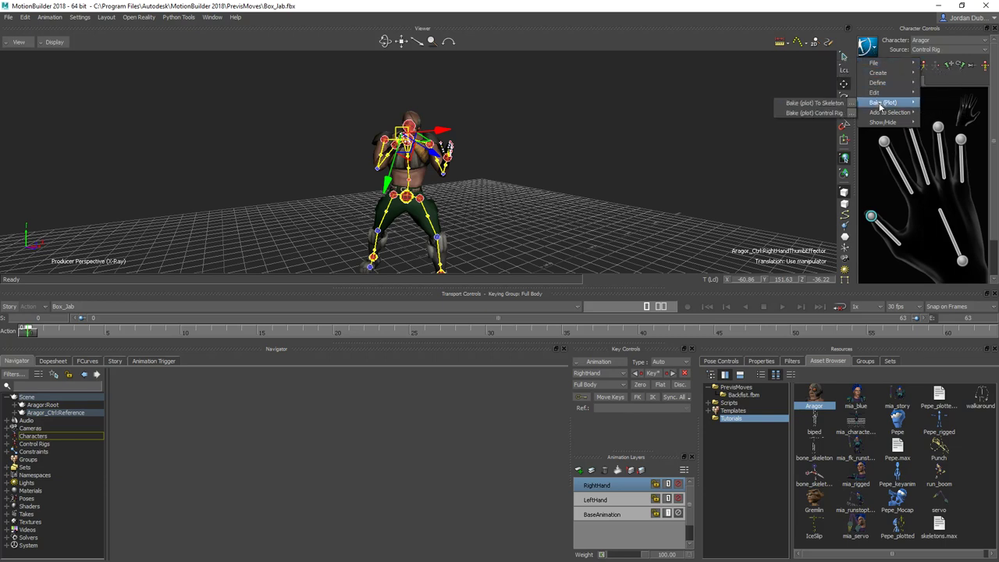
left_click(818, 103)
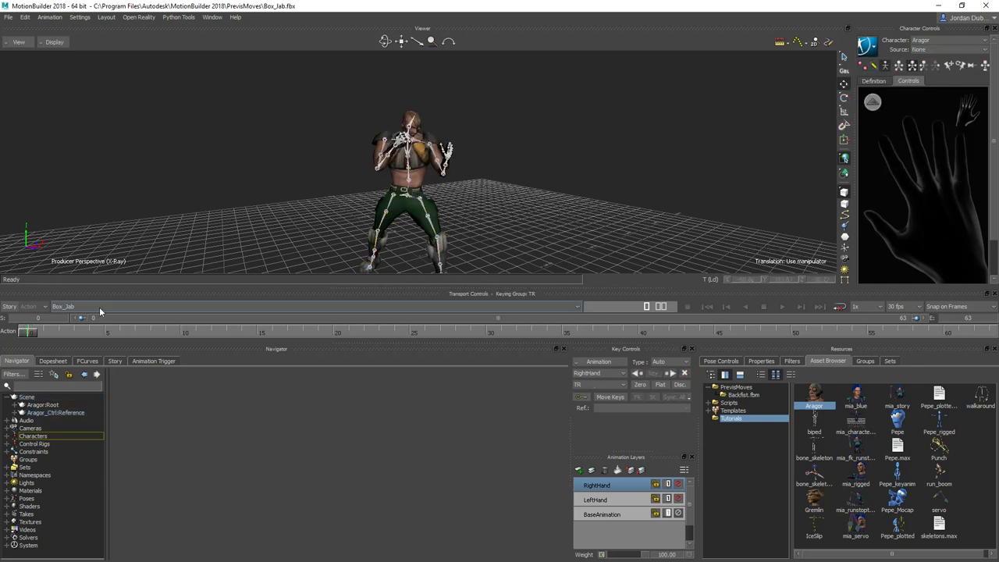
- Scrub and play back the Box_Jab take to review the baked skeleton animation
mouse_move(265, 332)
left_mouse_down()
mouse_move(279, 334)
mouse_move(148, 332)
left_mouse_up()
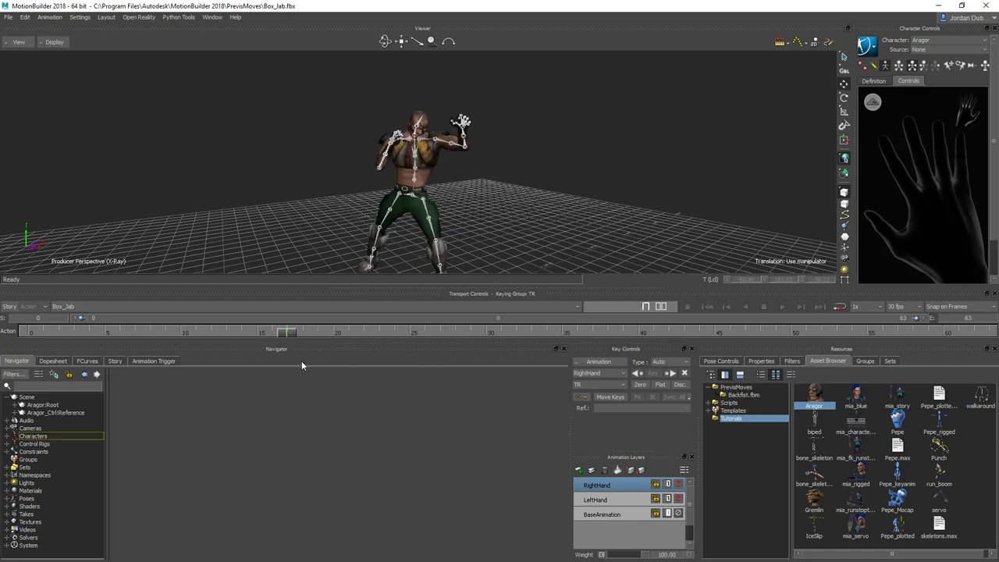
key("space")
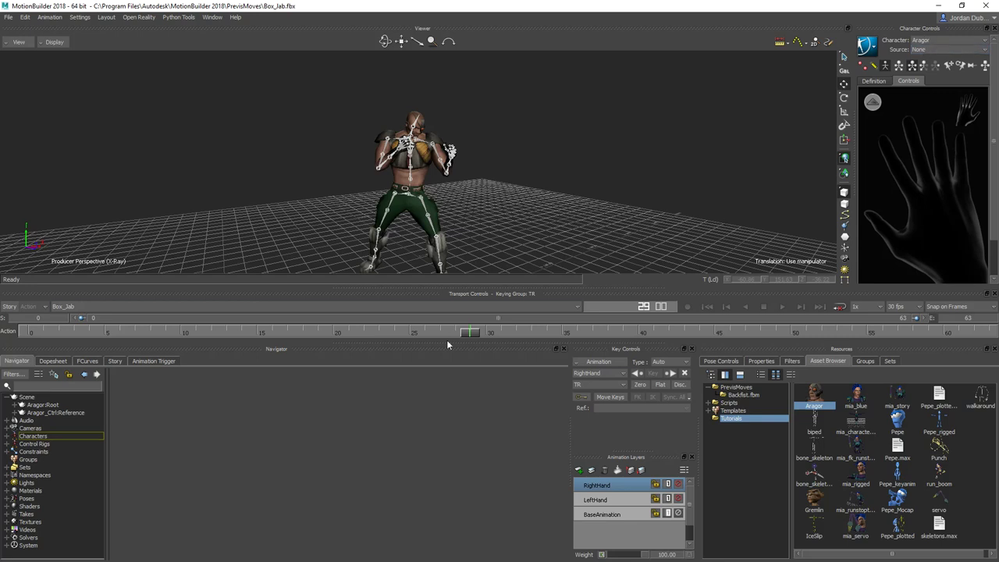
mouse_move(470, 331)
left_mouse_down()
mouse_move(24, 331)
mouse_move(536, 345)
mouse_move(760, 336)
mouse_move(330, 375)
mouse_move(2, 362)
mouse_move(836, 343)
mouse_move(319, 390)
mouse_move(2, 314)
left_mouse_up()
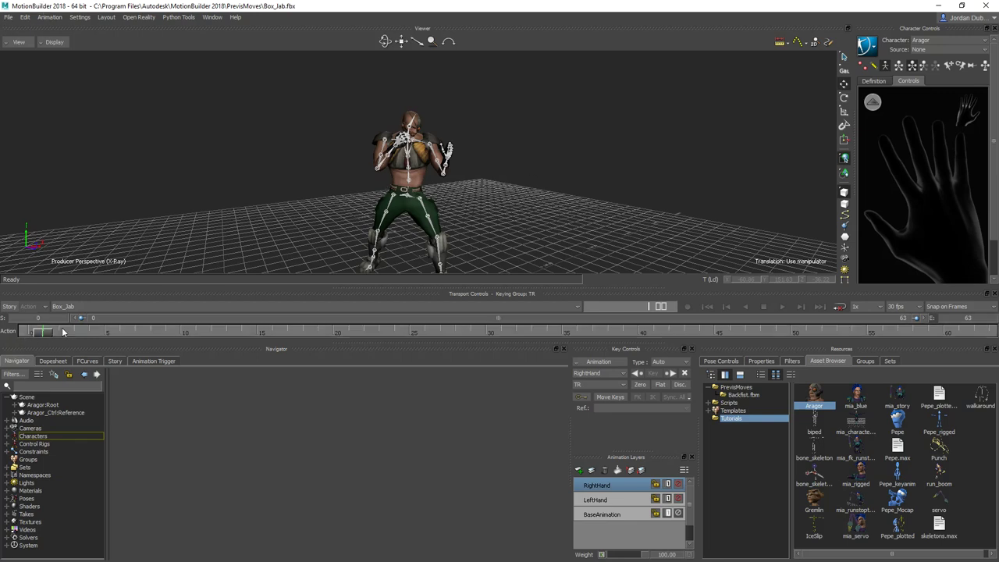
left_click(668, 373)
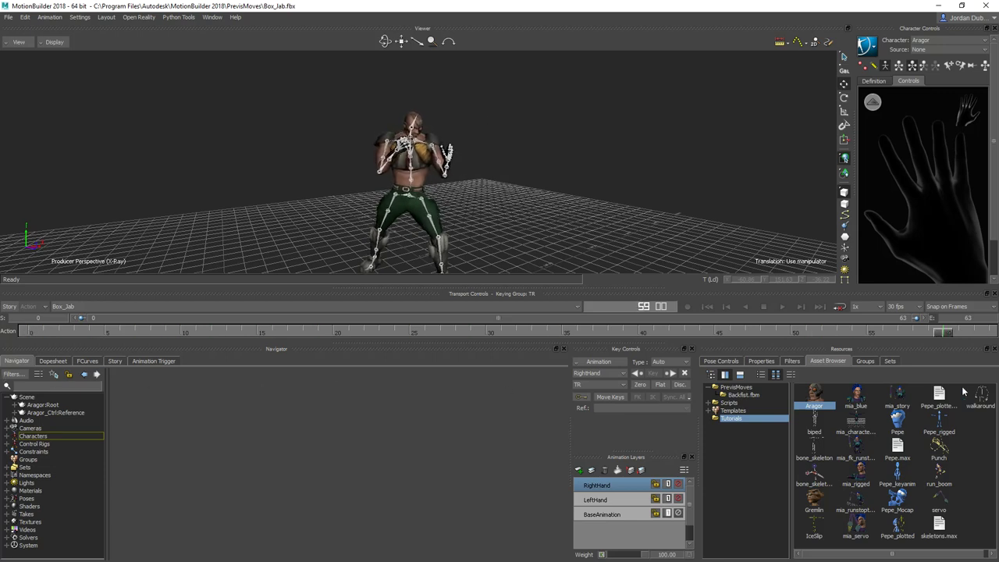
key("space")
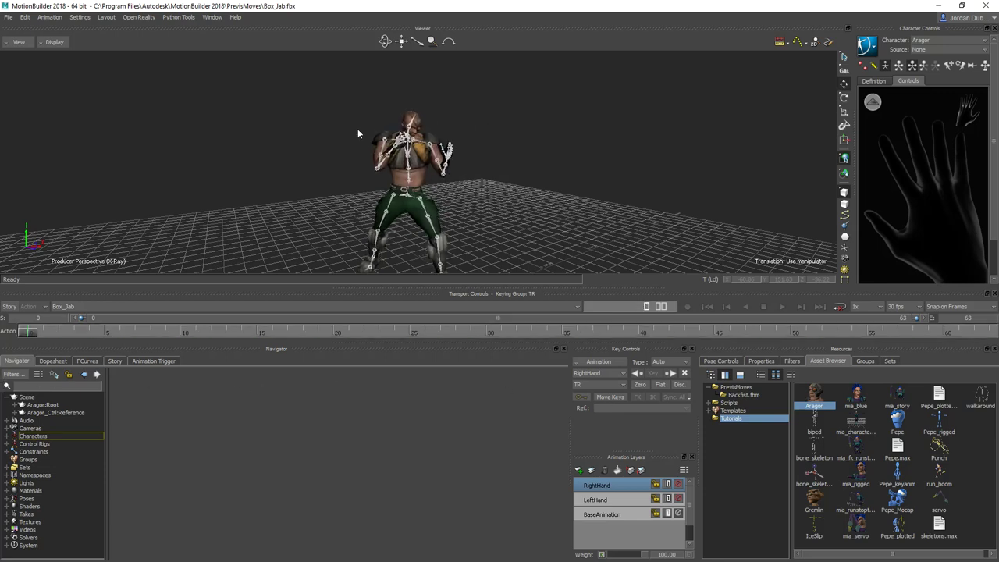